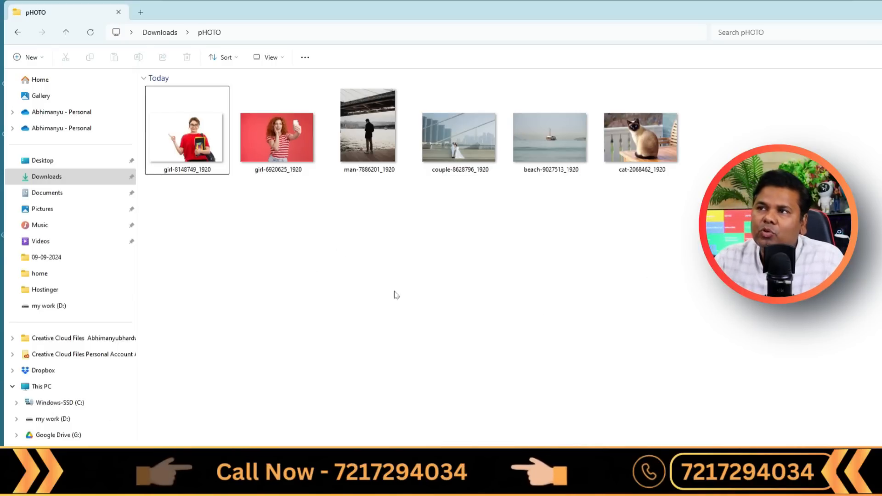
Open the photo girl-6920625_1920 from the pHOTO folder and arrange its viewer window so the folder thumbnail stays visible.
click(242, 139)
double_click(271, 177)
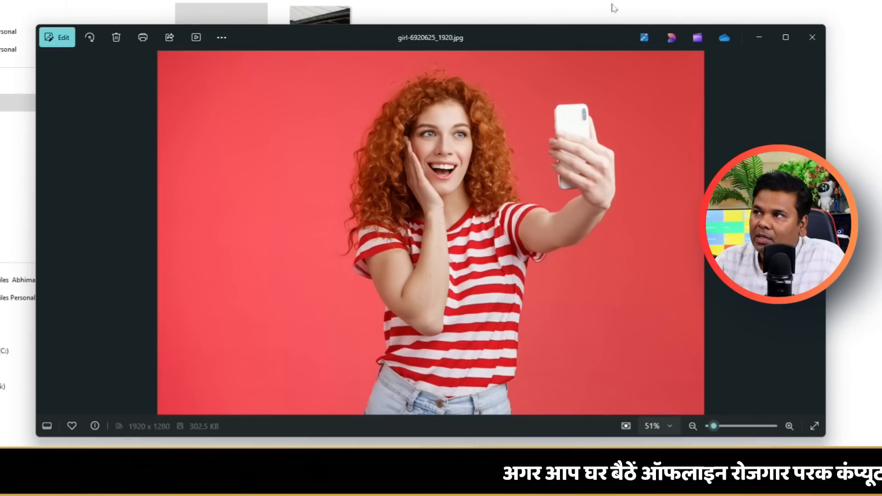
click(786, 37)
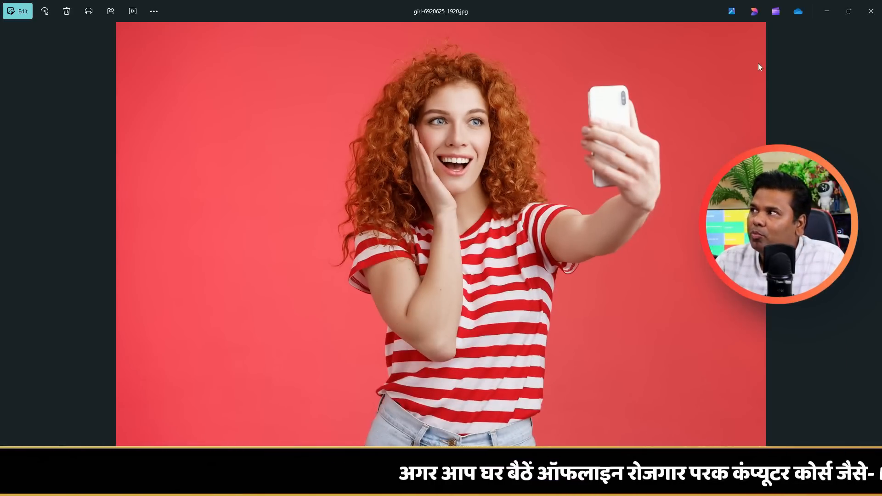
click(844, 16)
drag(750, 439, 551, 426)
drag(303, 102, 423, 89)
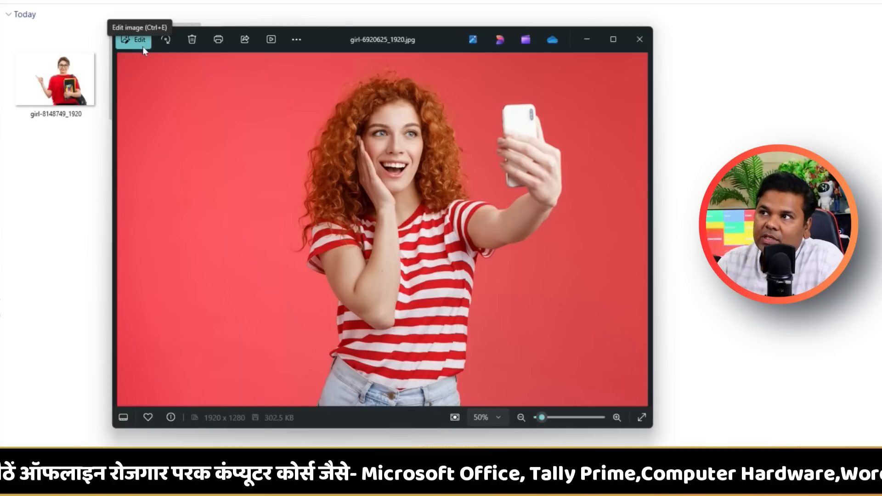
Rotate the photo clockwise in quarter turns through two full turns until it is upright again.
click(172, 40)
click(172, 41)
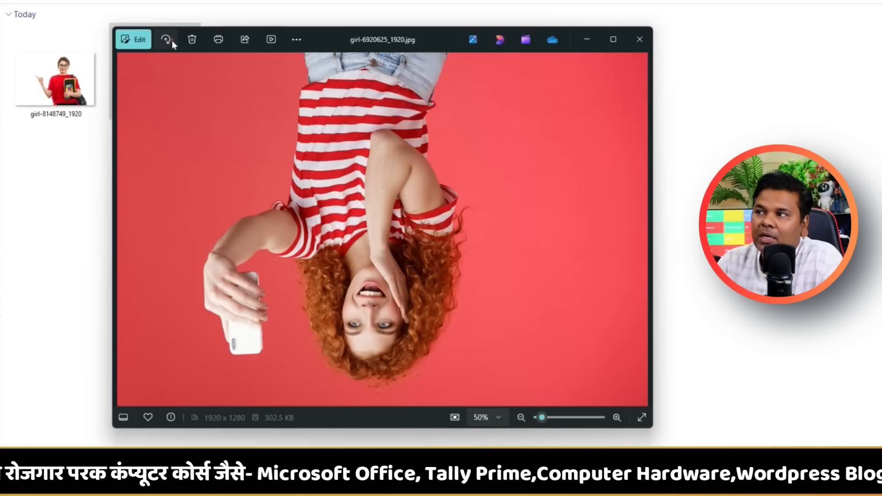
click(171, 40)
click(170, 41)
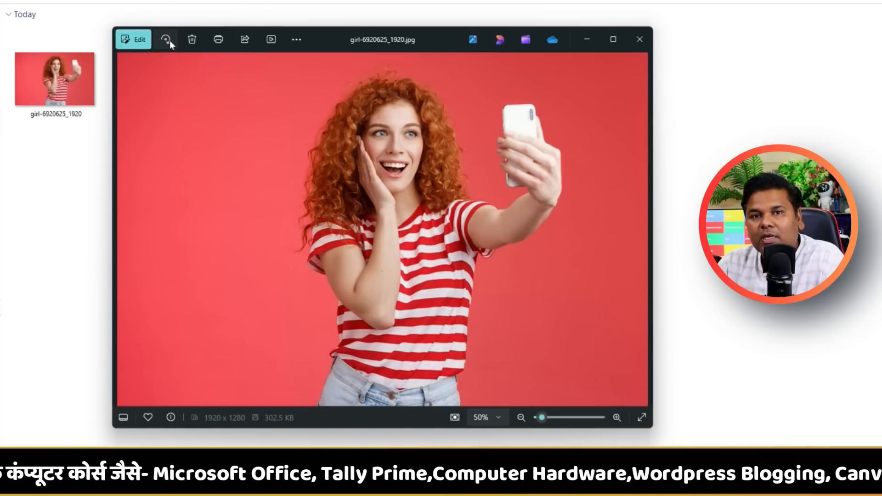
click(170, 42)
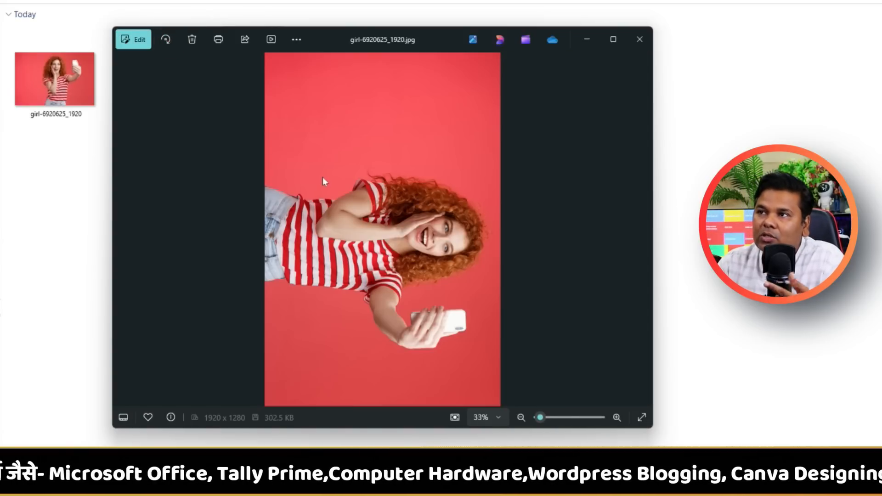
click(166, 39)
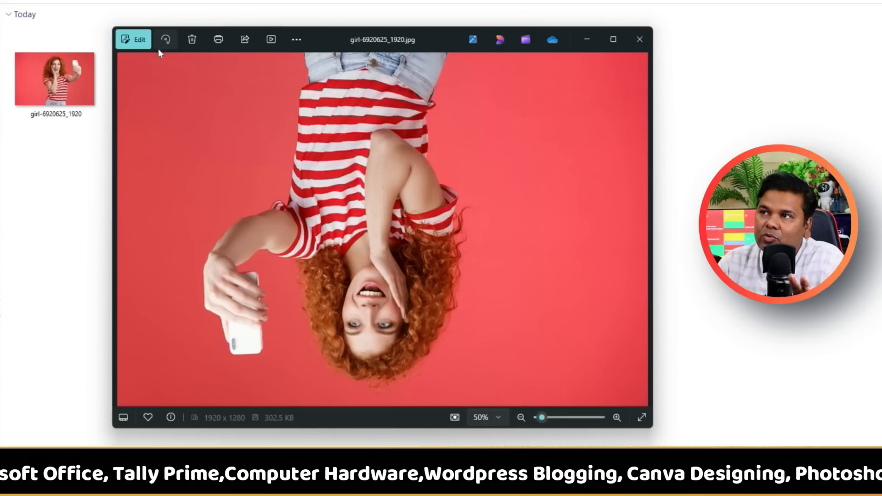
click(162, 43)
click(164, 43)
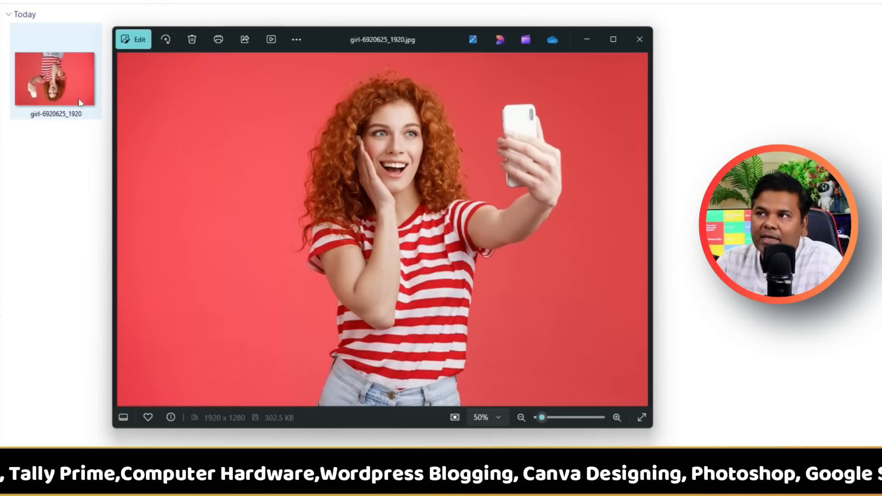
Move the viewer window slightly and rotate the photo clockwise by 90° four times to complete one full turn.
drag(347, 44, 362, 57)
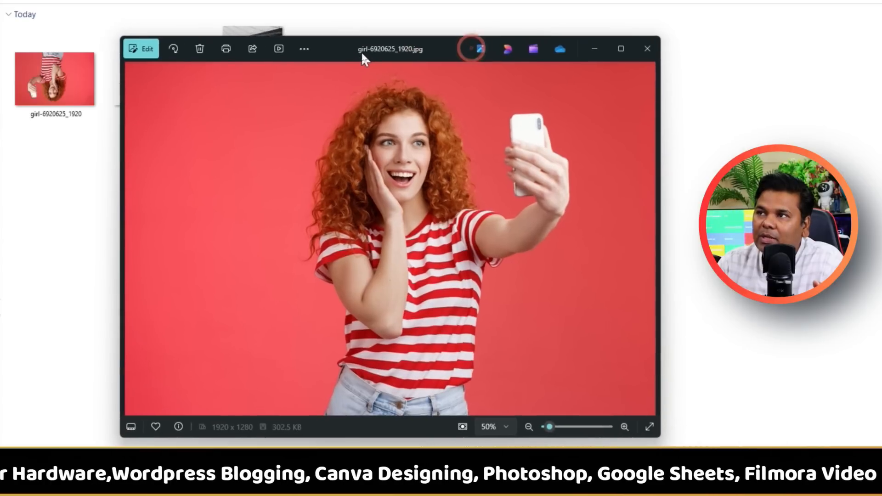
click(173, 49)
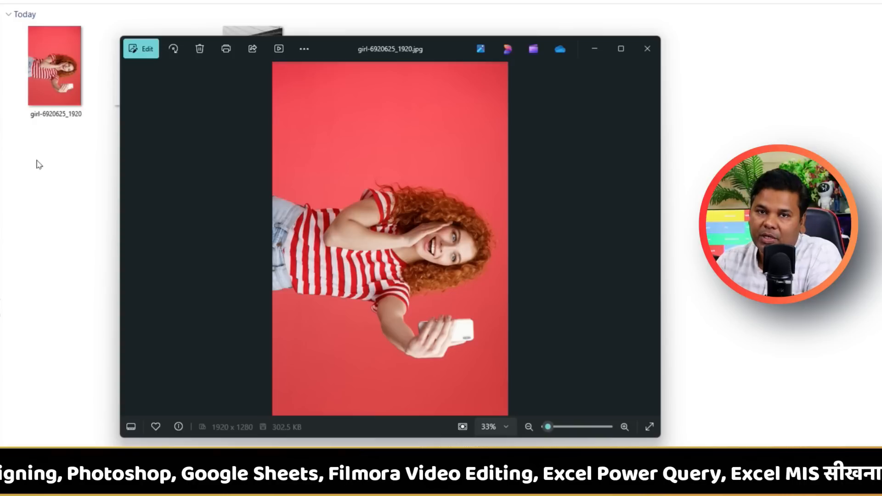
click(173, 51)
click(173, 52)
click(173, 52)
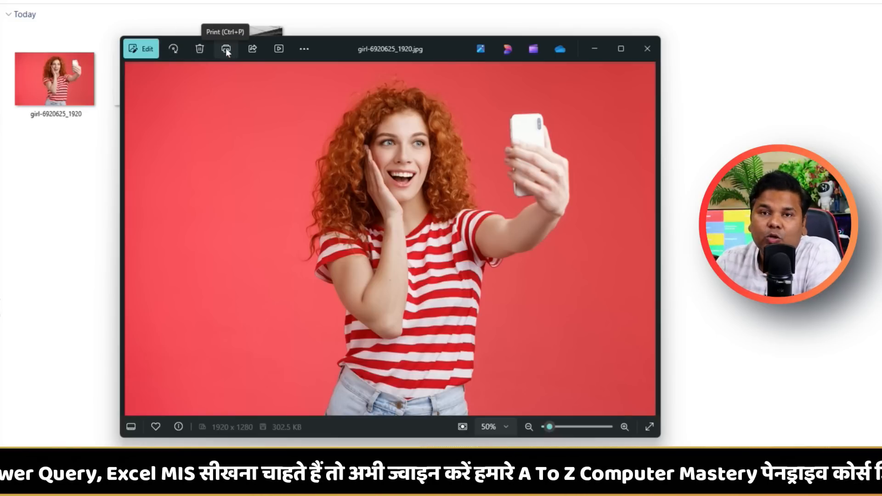
Open the print settings for the photo and try the photo sizes 100 × 148 mm (Hagaki) and 3.5 x 5 in.
click(226, 50)
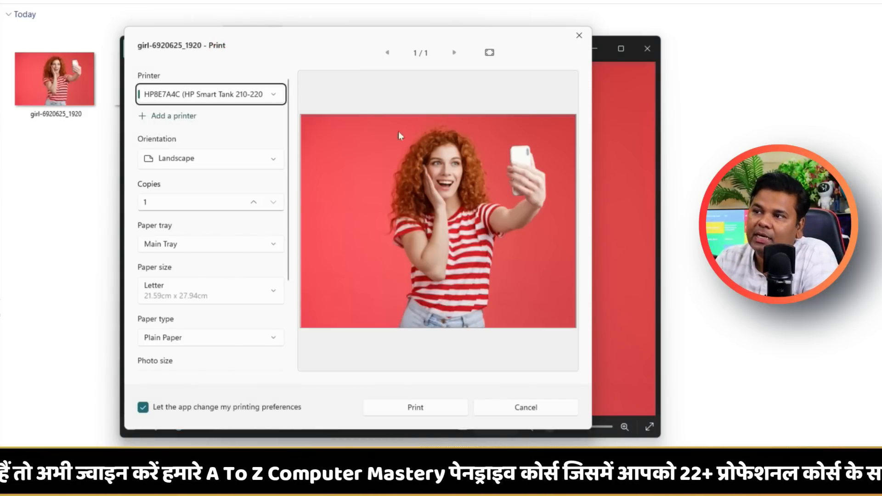
scroll(240, 238, down, 3)
click(211, 258)
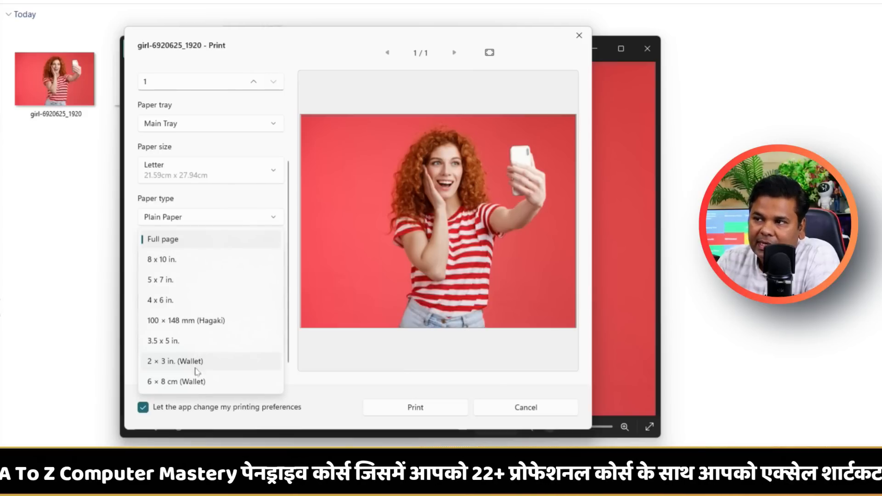
click(208, 327)
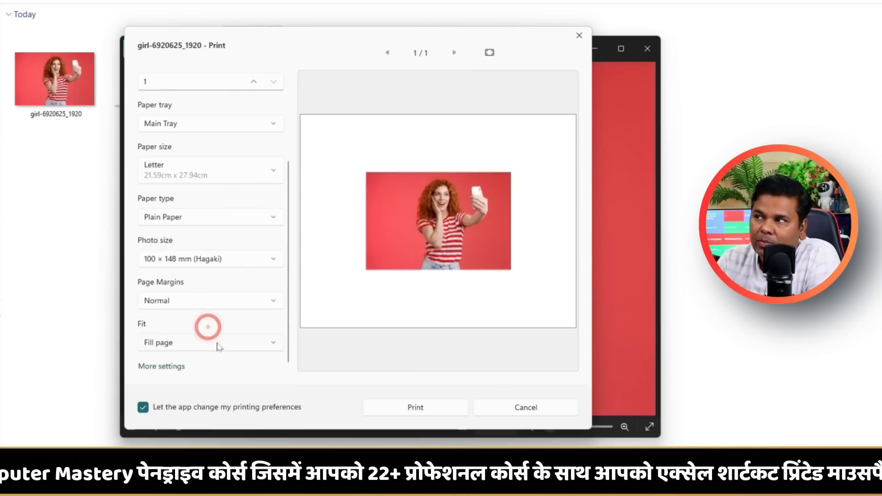
click(192, 261)
click(188, 279)
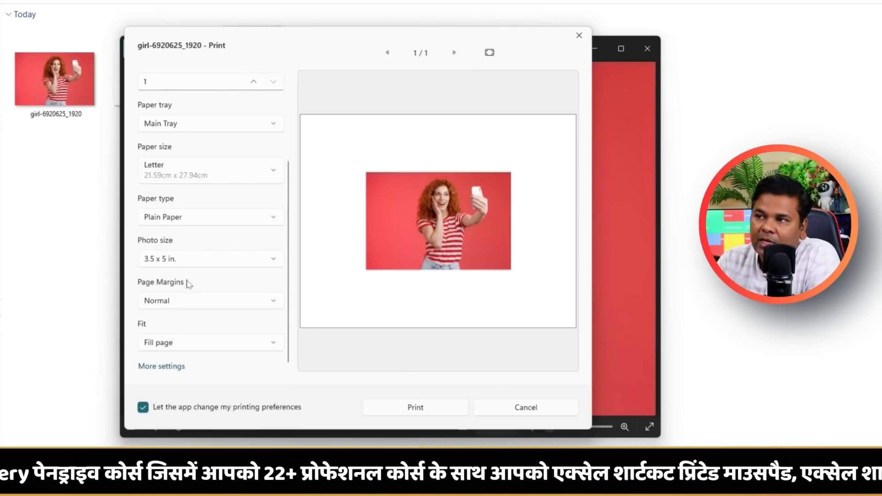
Try the 6 × 8 cm (Wallet) photo size, check the fit options, and cancel printing.
click(194, 259)
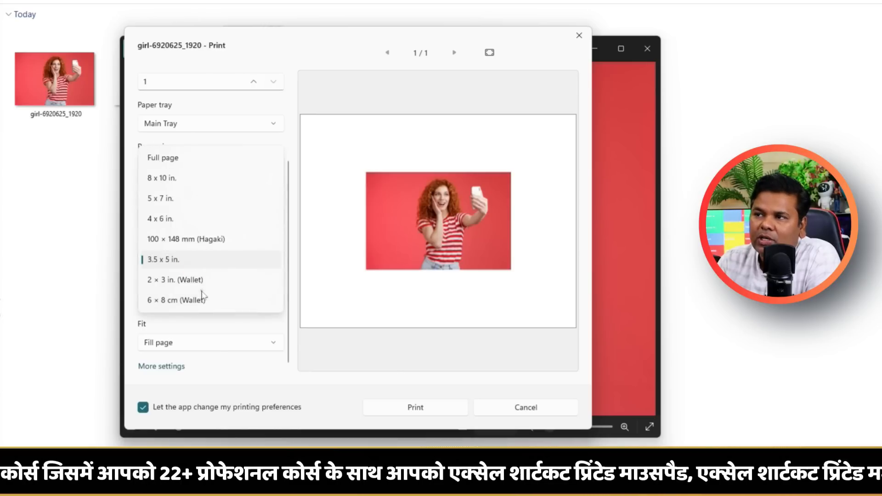
click(204, 300)
click(216, 301)
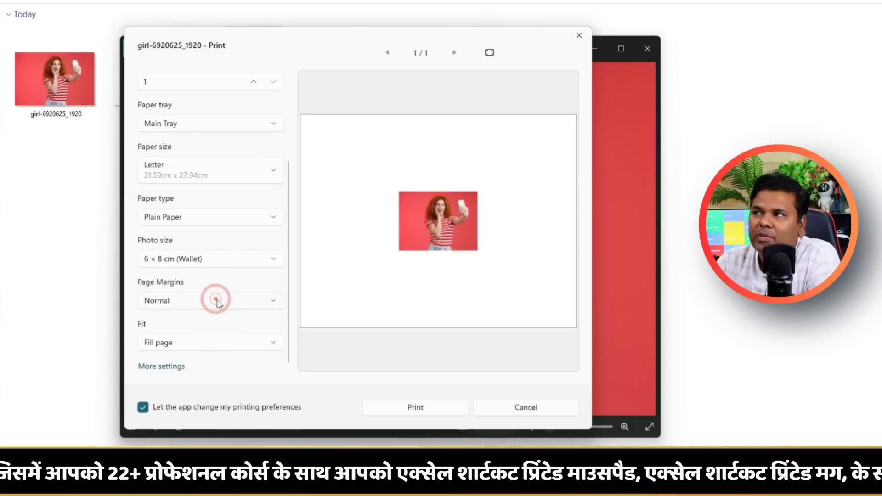
click(205, 343)
click(205, 339)
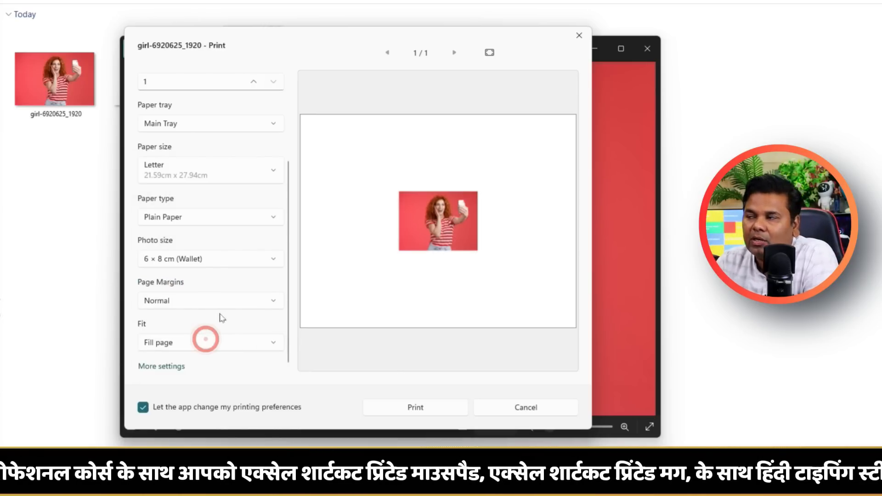
click(532, 410)
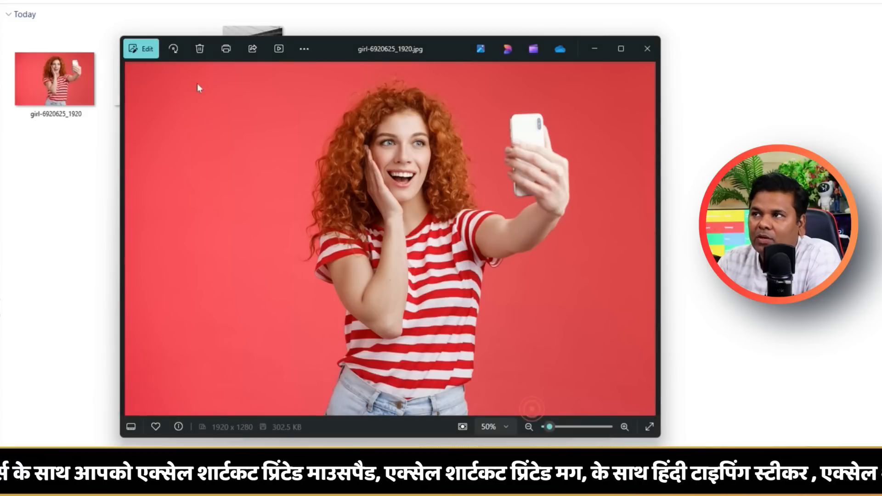
Examine the sharing options for the photo and close them without sharing.
click(252, 50)
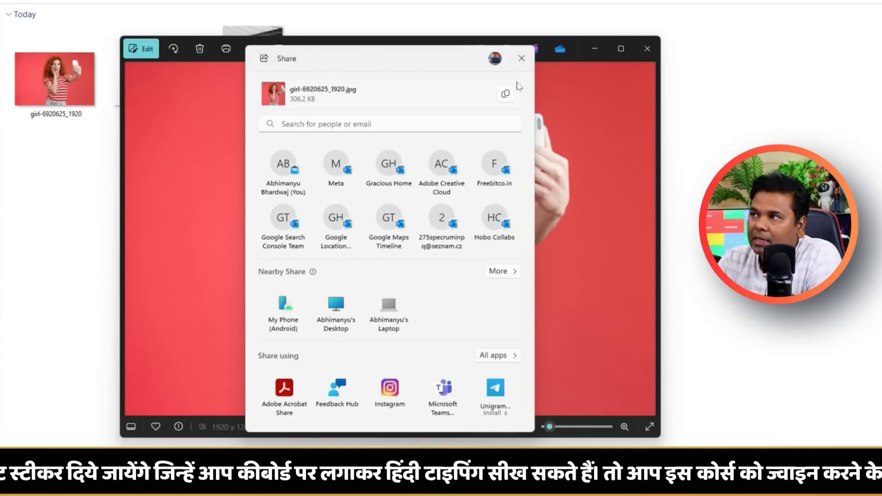
click(521, 58)
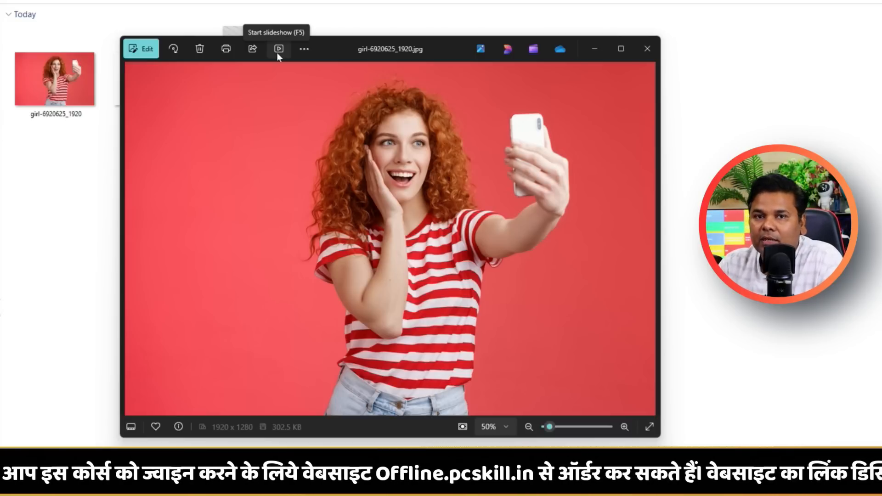
Start a slideshow of the folder's photos, check its options, and mute the sound.
click(277, 52)
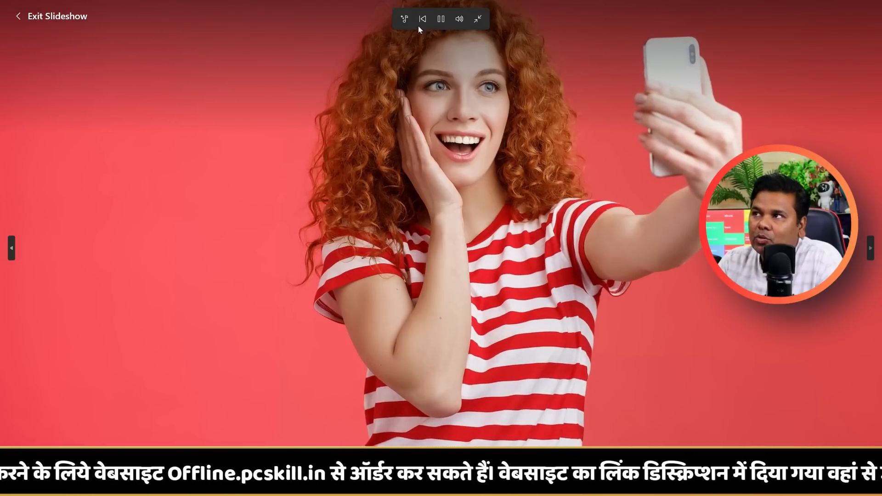
click(404, 19)
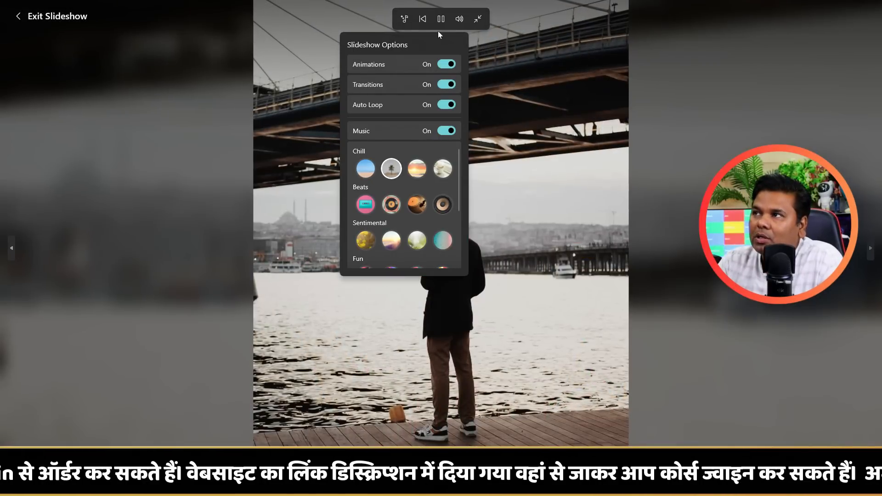
click(409, 19)
click(409, 18)
click(459, 19)
drag(467, 42, 419, 44)
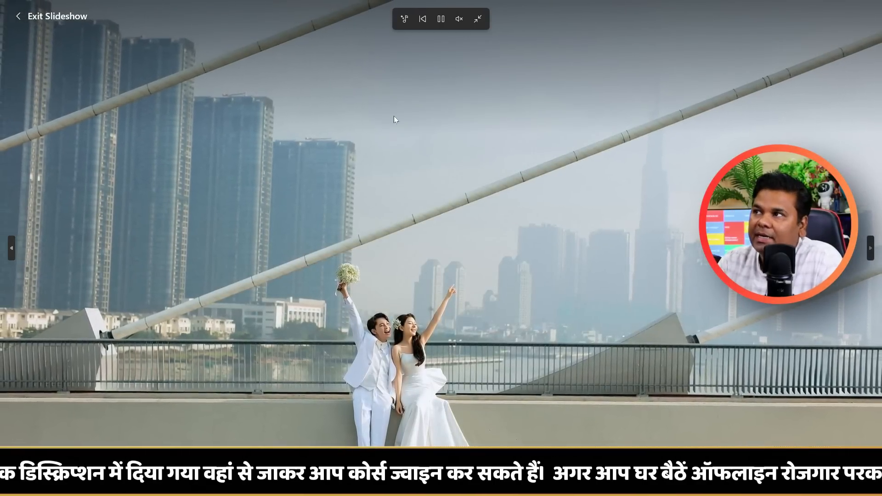
Browse the slideshow's music themes from Chill to Epic and leave full-screen mode.
click(404, 19)
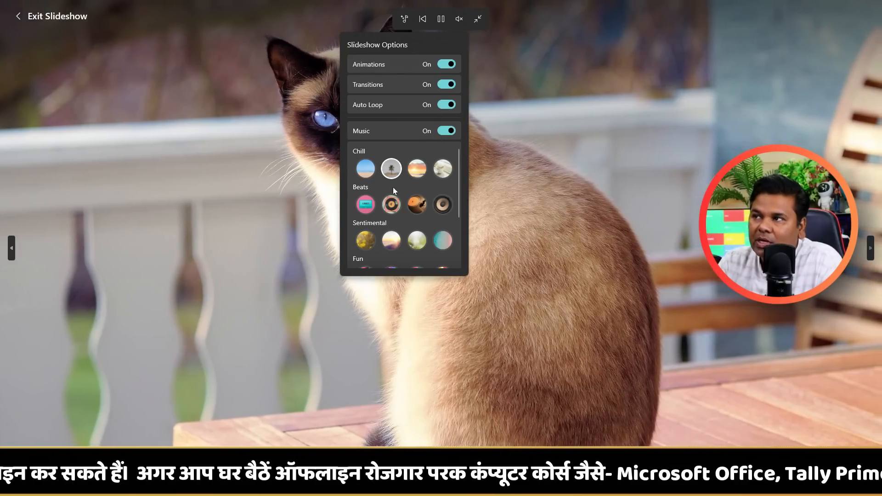
scroll(392, 186, down, 3)
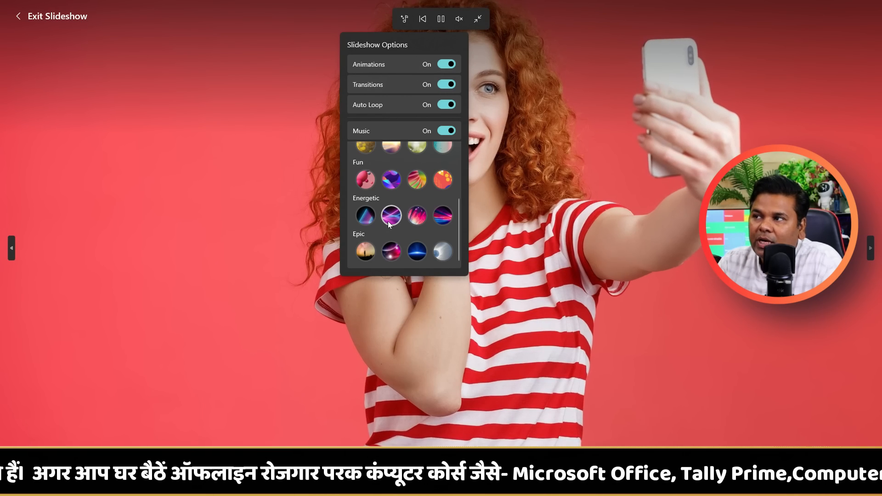
click(441, 209)
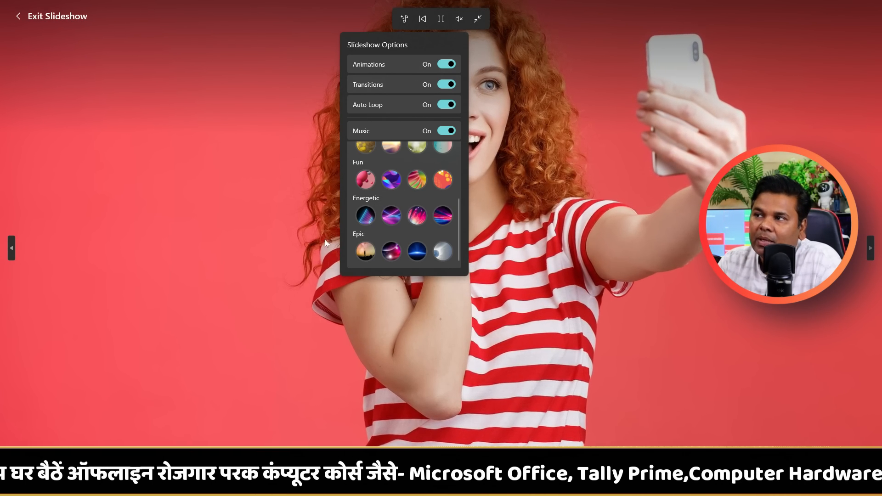
scroll(347, 239, up, 2)
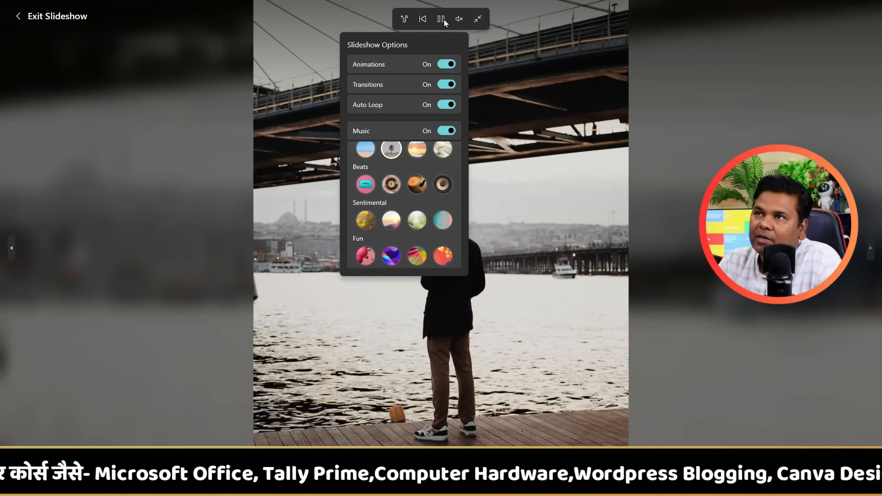
click(478, 18)
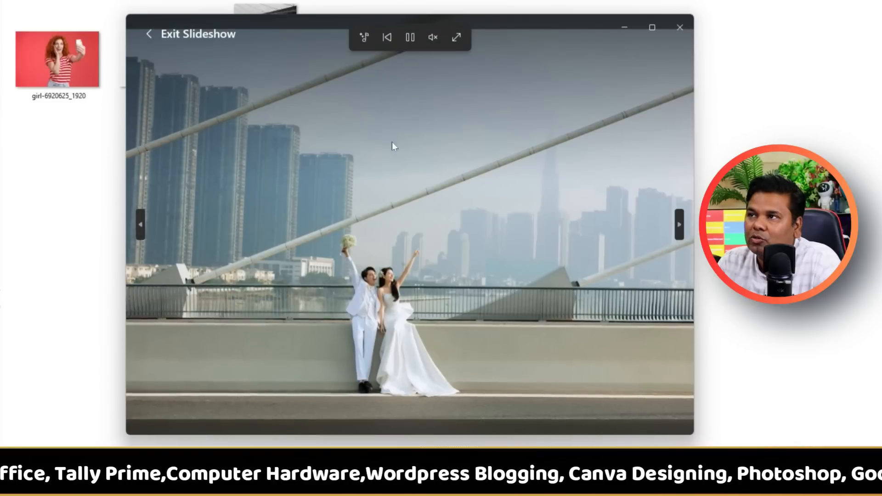
Switch the slideshow's Animations and Transitions off and back on.
click(363, 38)
click(416, 94)
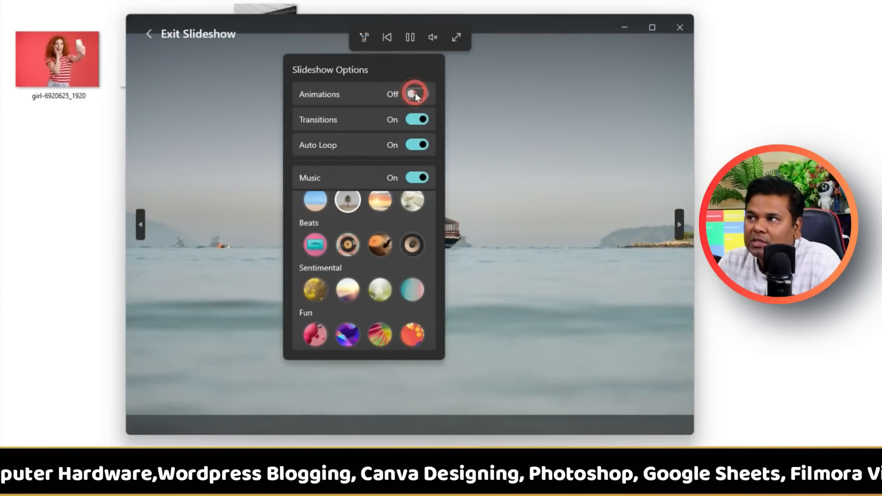
click(415, 92)
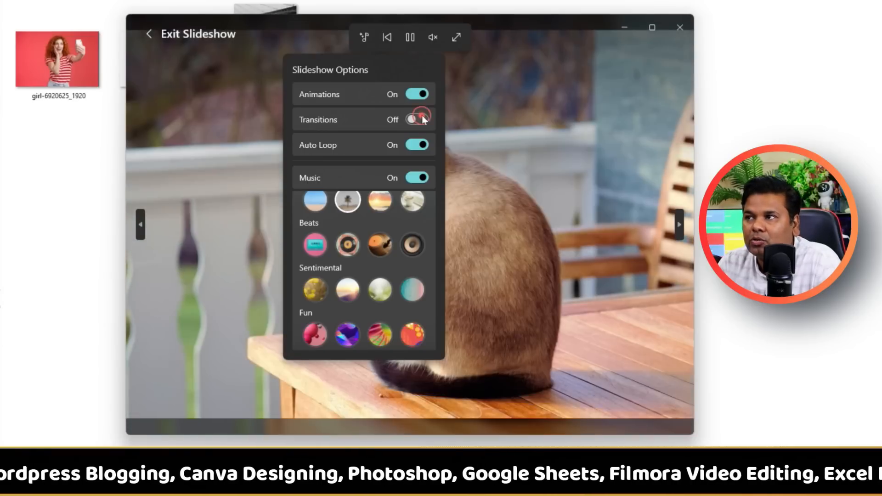
click(423, 119)
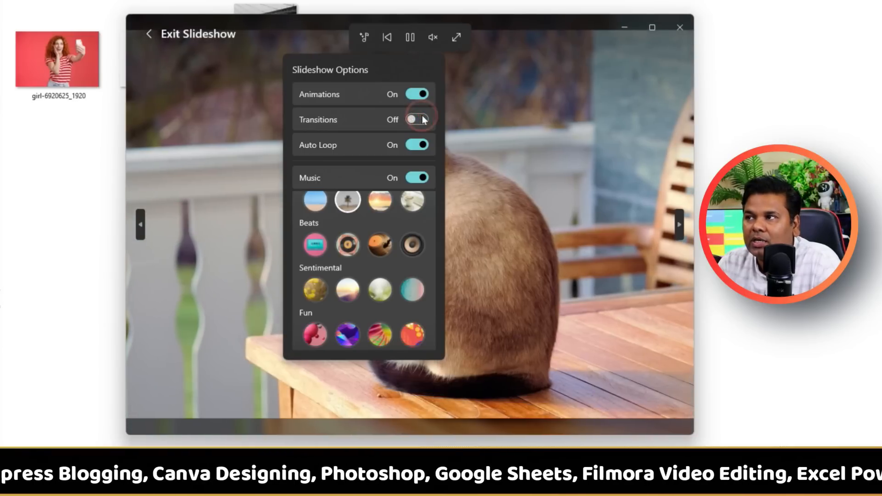
click(422, 118)
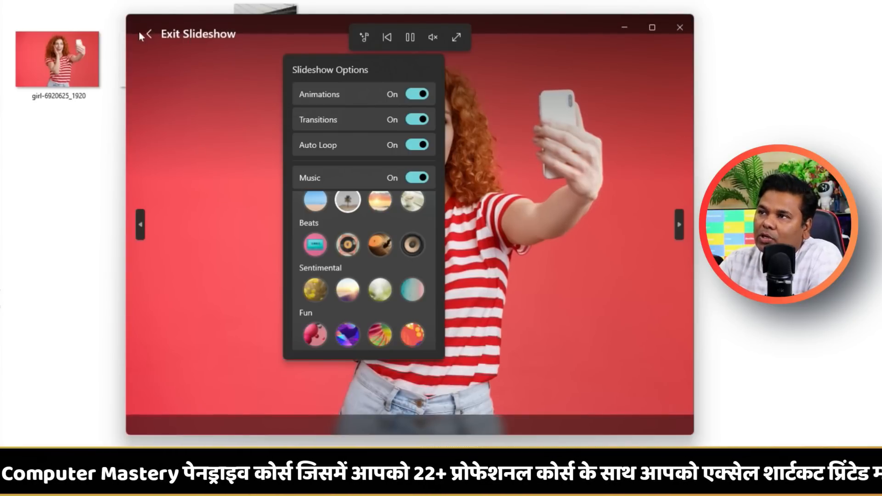
Exit the slideshow and review the additional photo commands, including the choices for using it as lock screen or background.
click(151, 33)
click(170, 35)
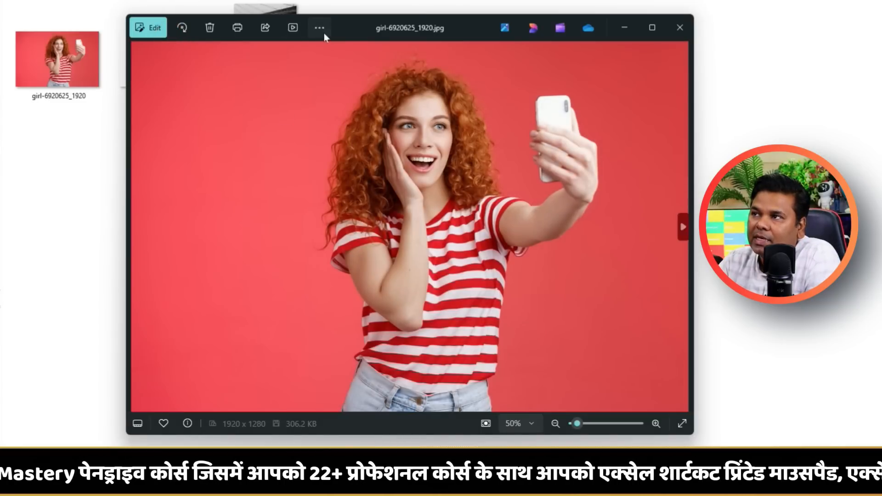
click(320, 29)
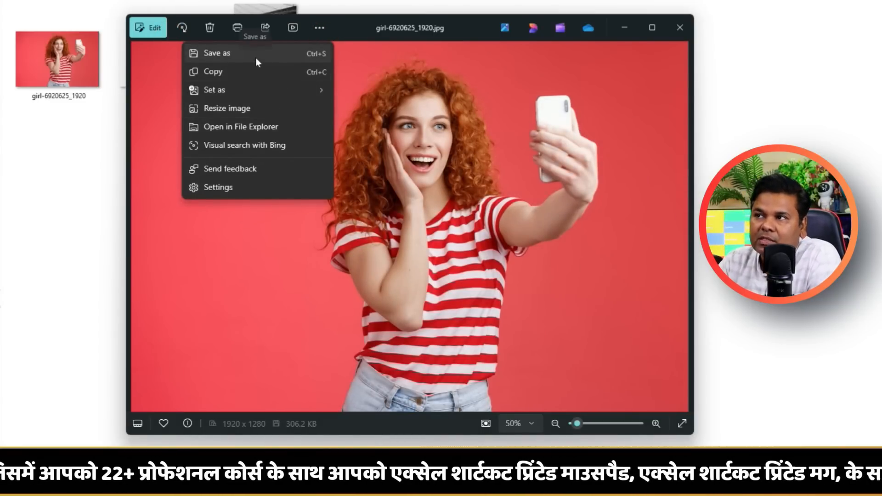
click(258, 88)
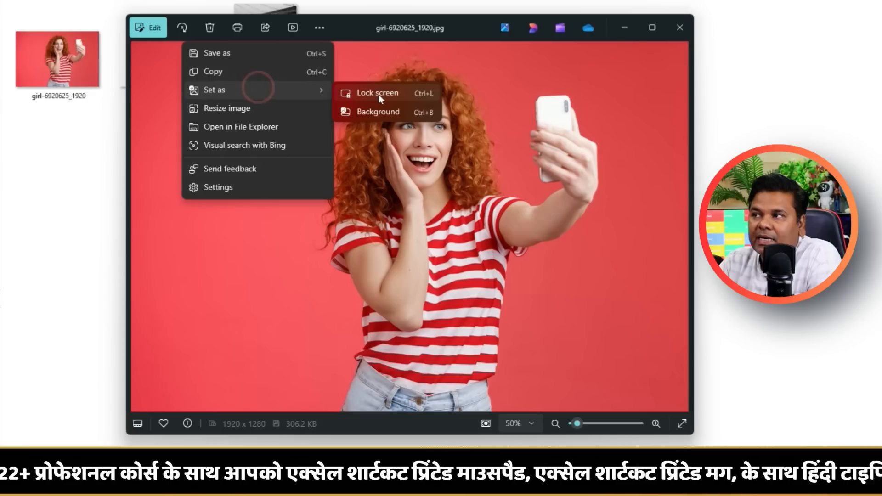
Try percentage sizing and the PNG and TIF file types in the photo's resize settings, return to JPG, and cancel.
click(249, 111)
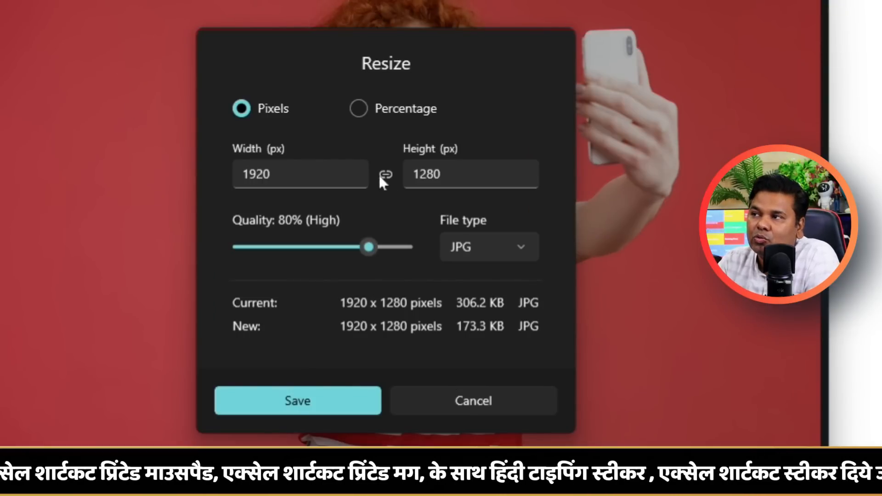
click(358, 110)
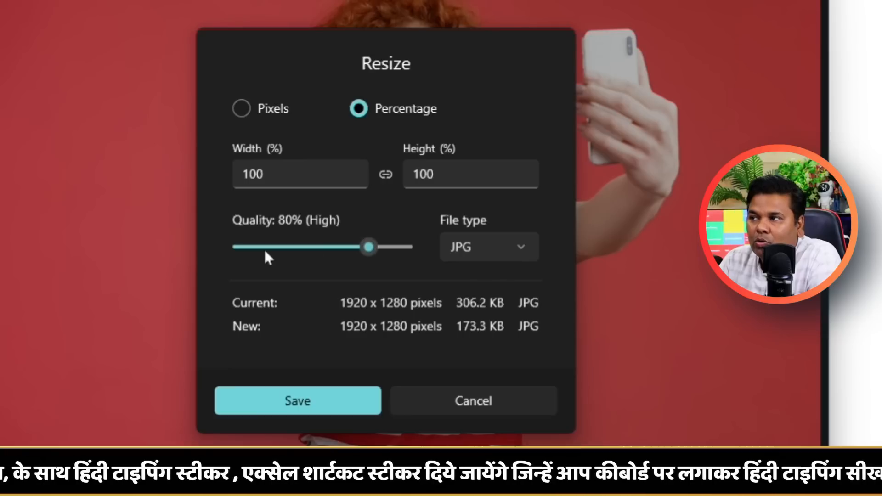
click(524, 251)
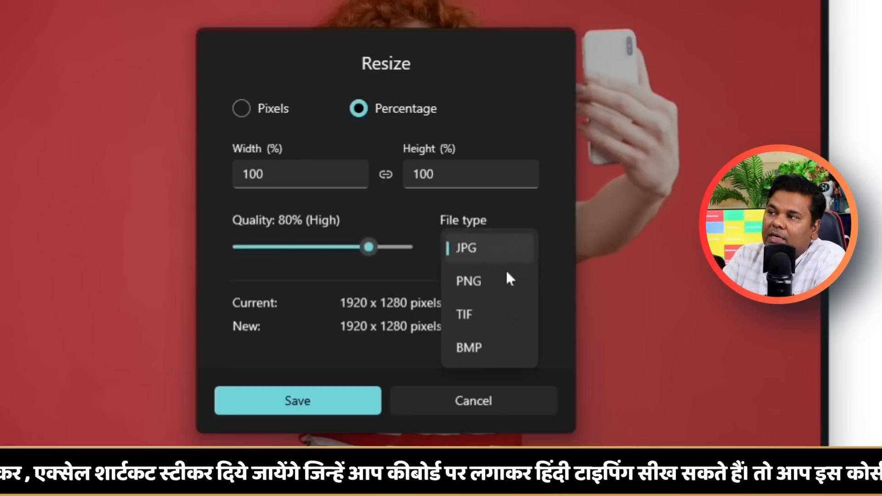
click(506, 278)
click(507, 248)
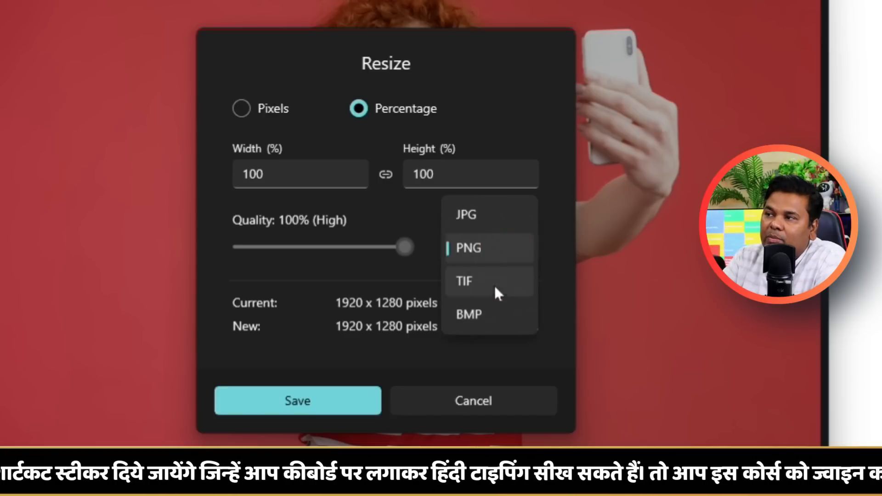
click(493, 282)
click(501, 244)
click(485, 188)
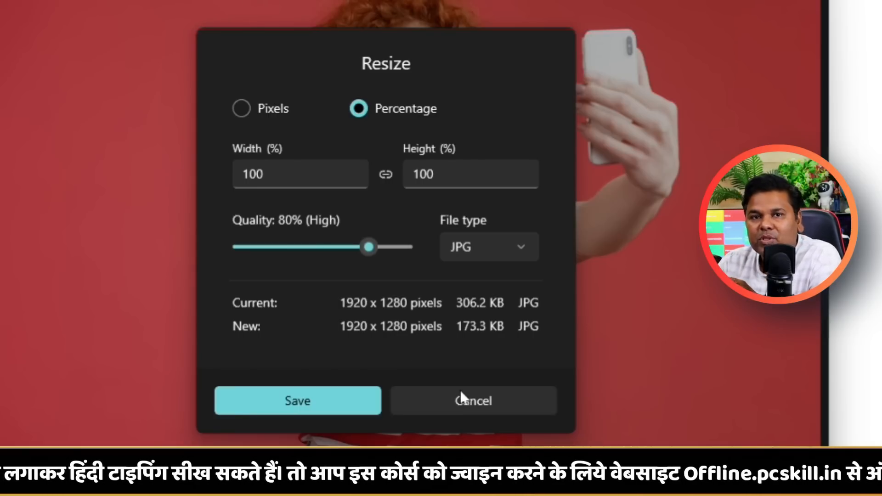
click(470, 399)
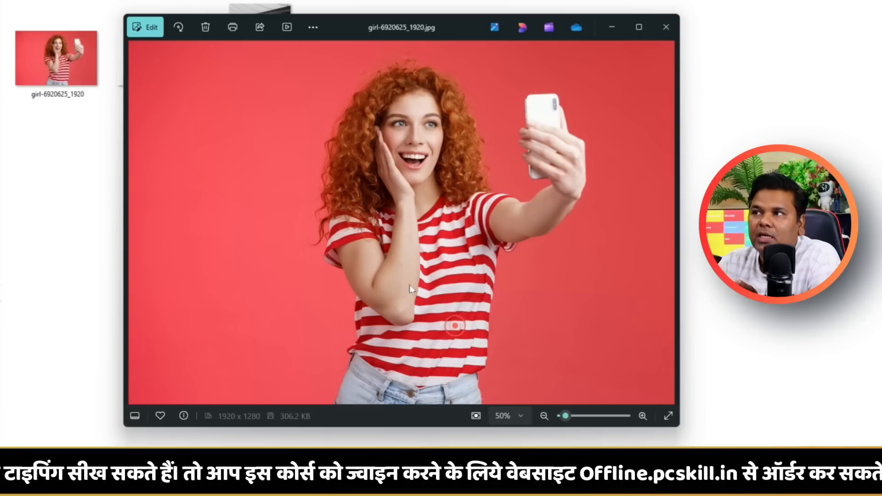
Run a Bing visual search on the photo and look through the matching pages and related content.
click(313, 28)
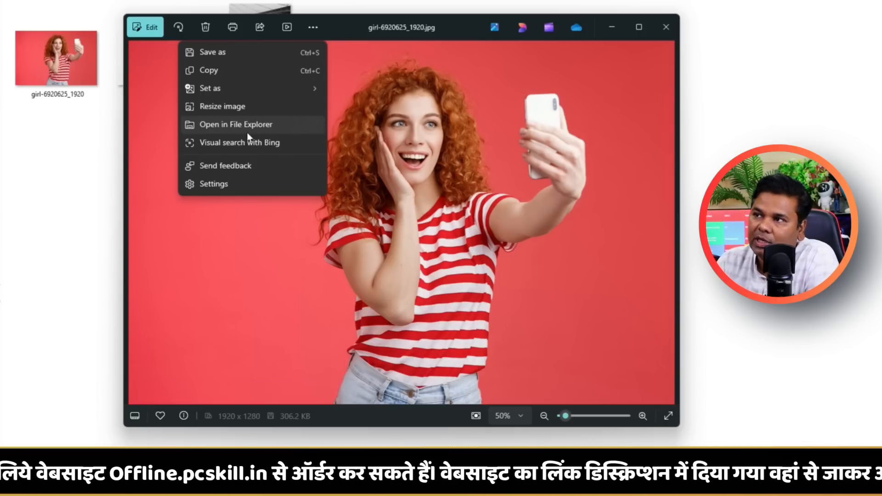
click(220, 144)
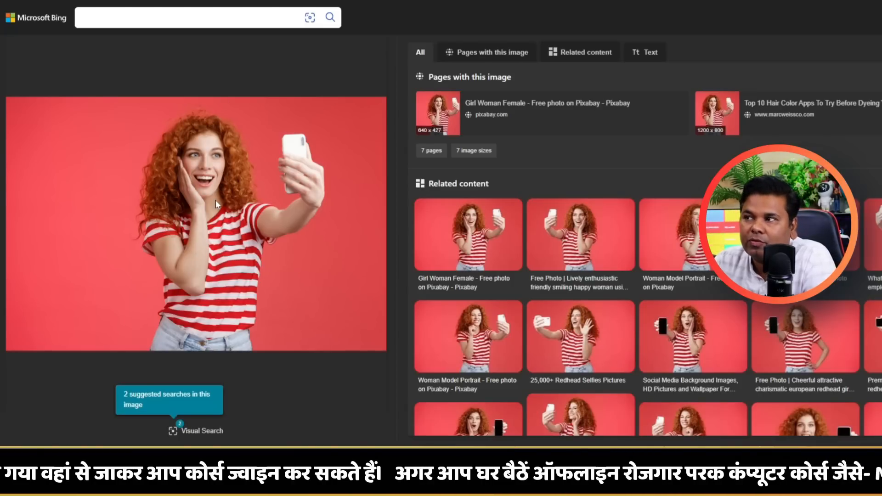
scroll(613, 183, down, 10)
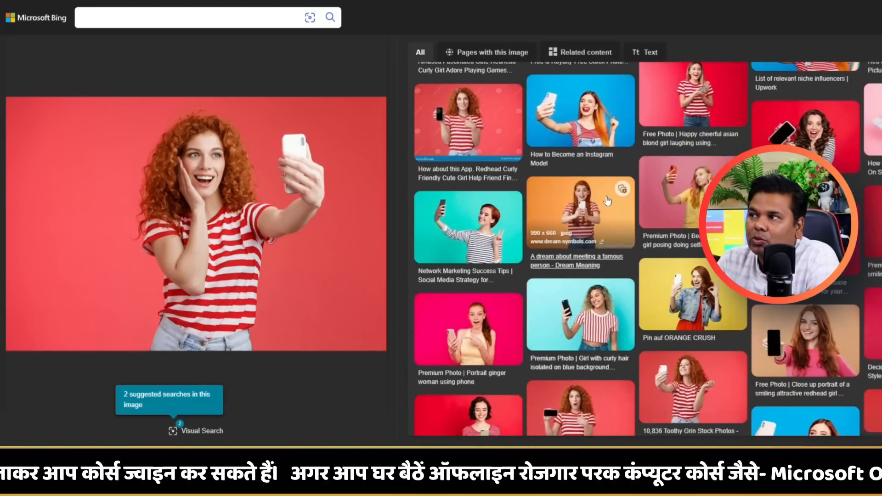
scroll(614, 183, up, 9)
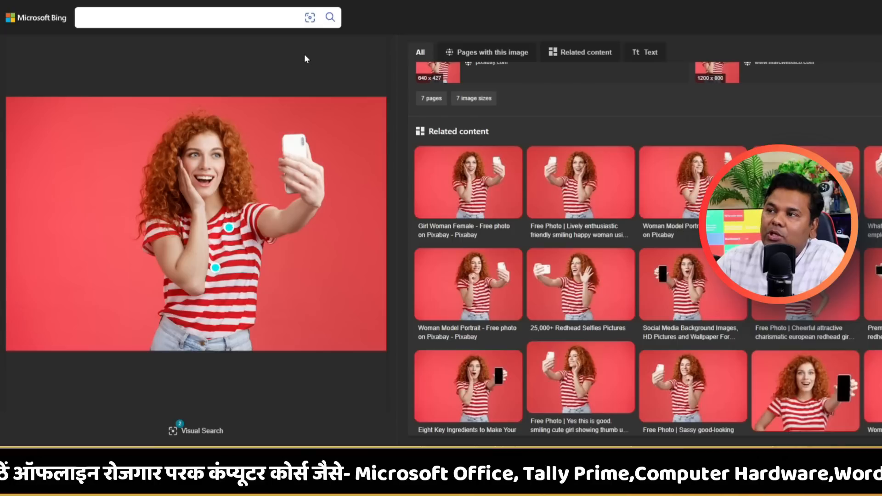
Search within the image from a suggested spot on the shirt and narrow the search area around the phone.
click(230, 229)
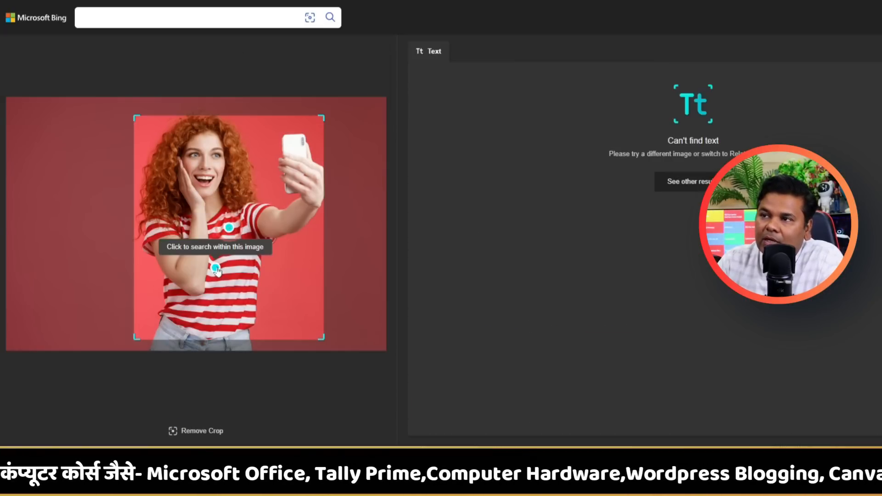
drag(285, 204, 326, 130)
drag(144, 336, 264, 204)
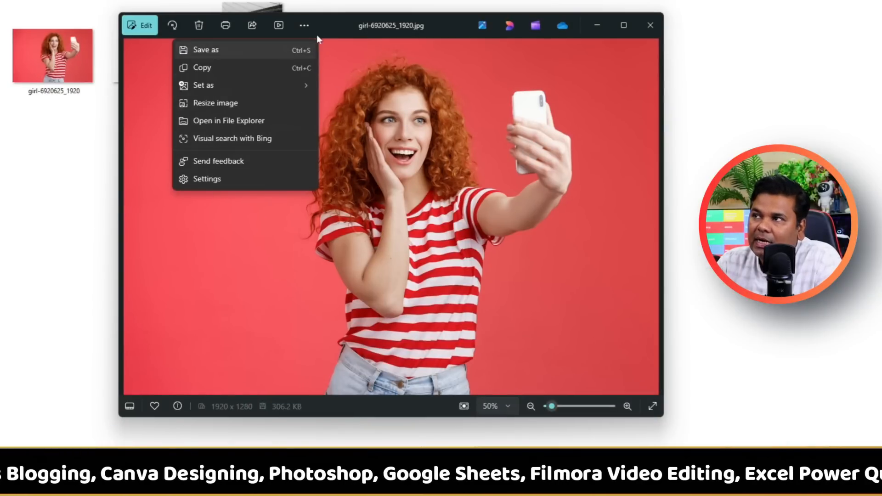
Close the additional commands, view the photo at its actual size, and zoom back out.
click(451, 29)
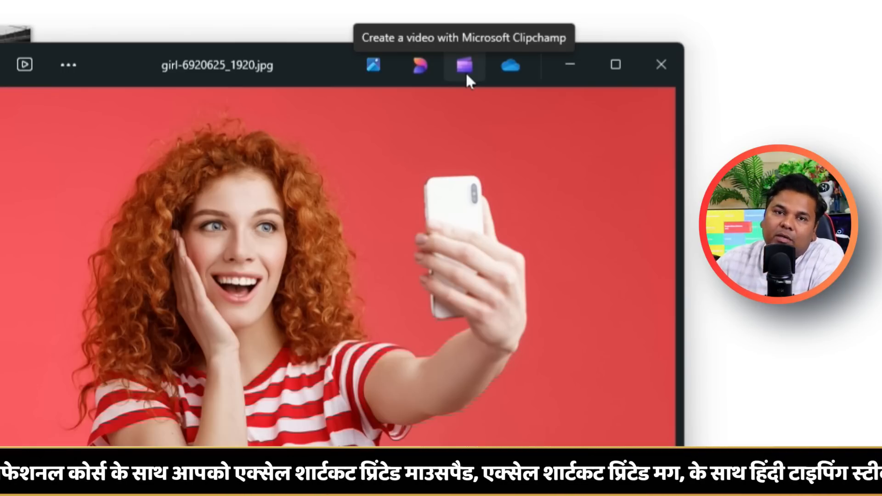
click(509, 75)
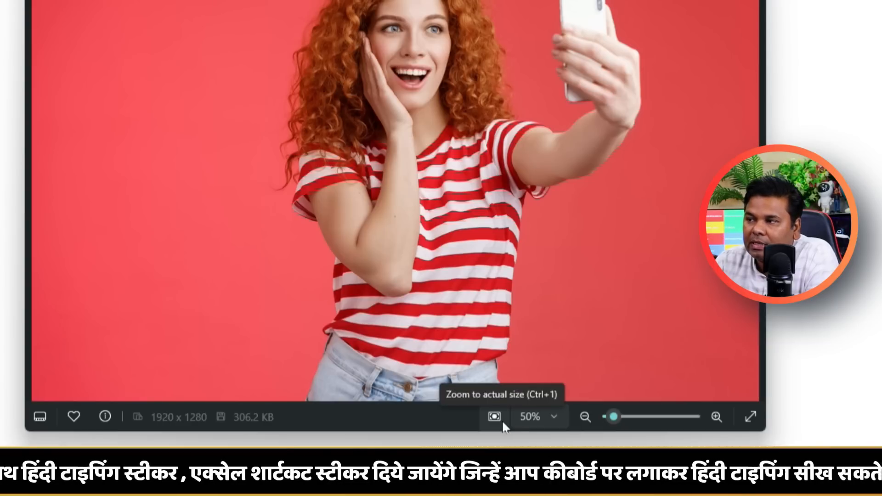
click(495, 418)
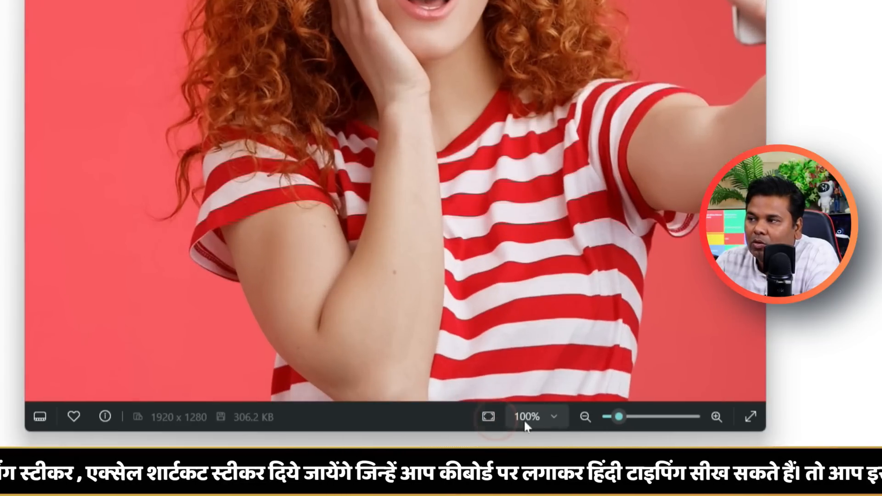
mouse_move(612, 419)
mouse_down()
mouse_move(653, 418)
mouse_move(605, 421)
mouse_move(619, 420)
mouse_move(602, 431)
mouse_up()
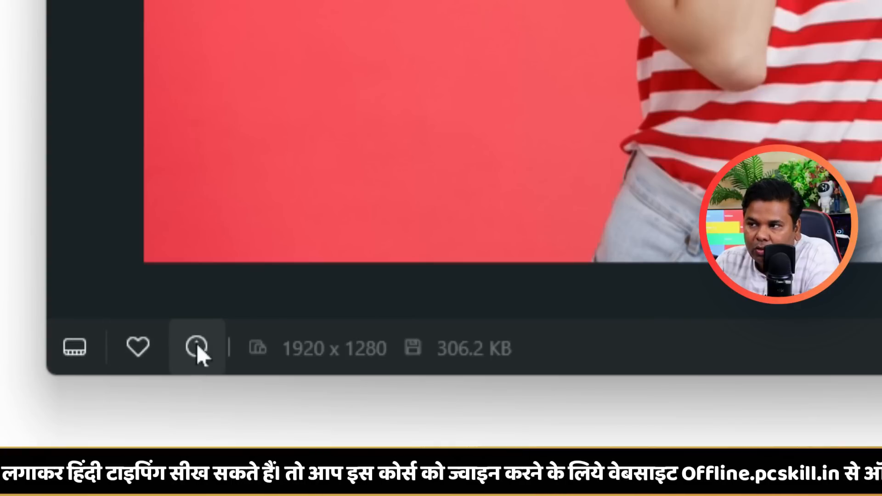
Check the photo's file information and mark the photo as a favourite.
click(197, 347)
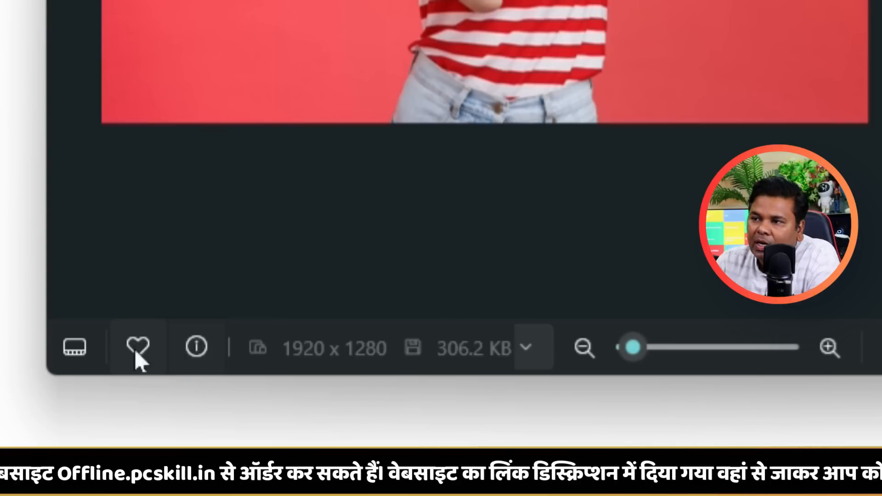
click(137, 354)
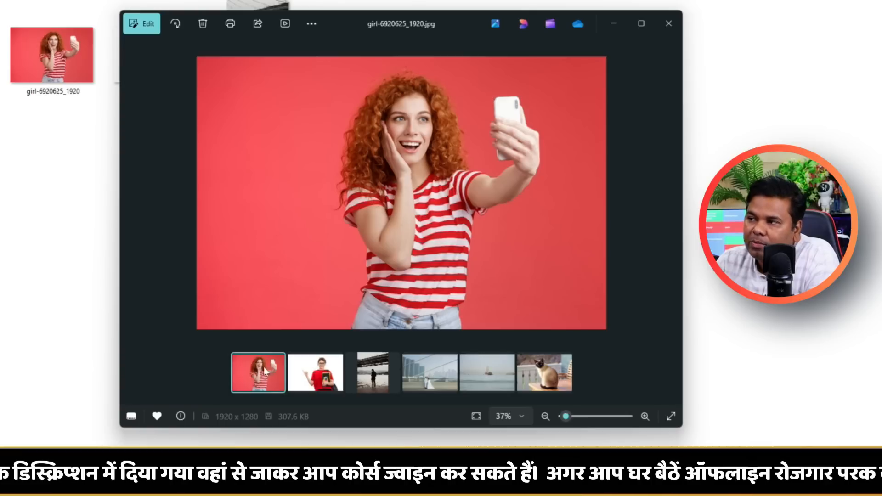
Browse the folder's other photos in the filmstrip up to the cat picture and return to girl-6920625_1920.jpg.
click(296, 379)
click(373, 379)
click(432, 380)
click(478, 380)
click(522, 379)
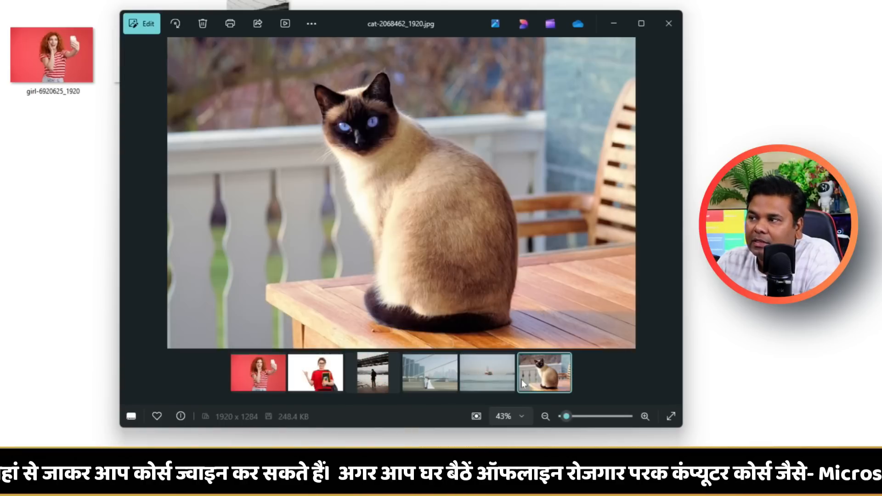
click(272, 371)
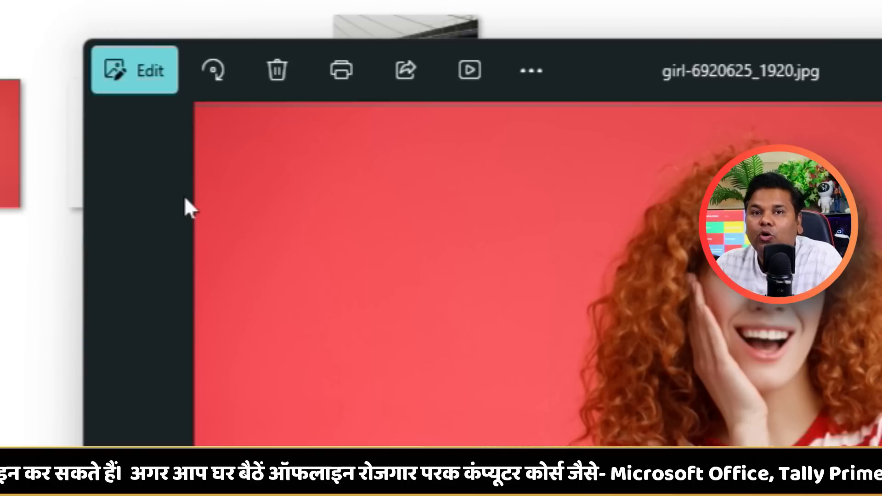
Open the photo for editing and rotate it counterclockwise in four 90° turns.
click(122, 81)
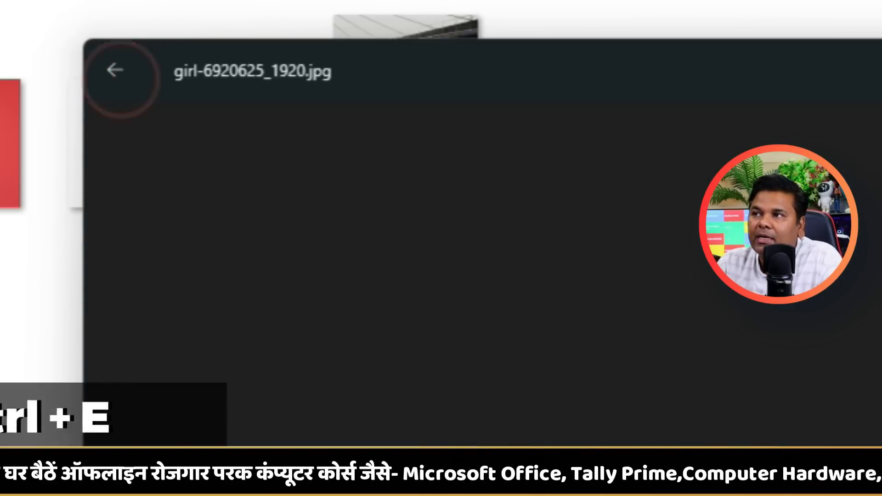
drag(579, 50, 467, 28)
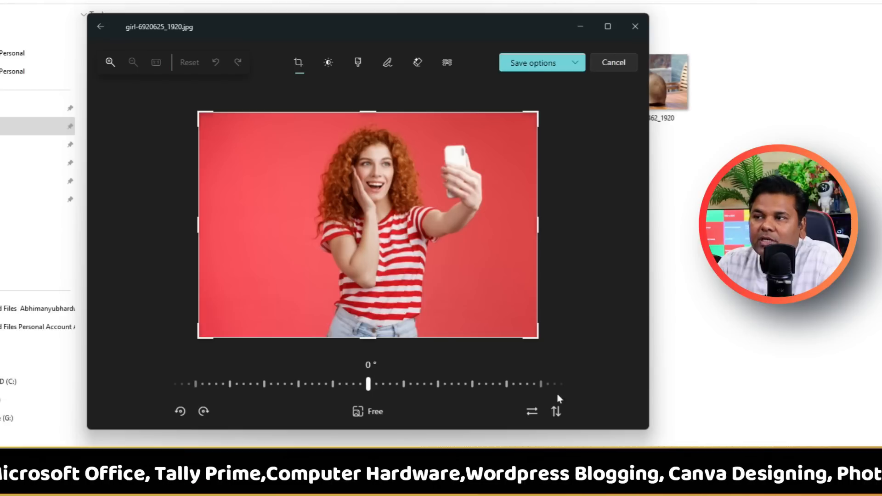
click(179, 412)
click(180, 412)
click(179, 413)
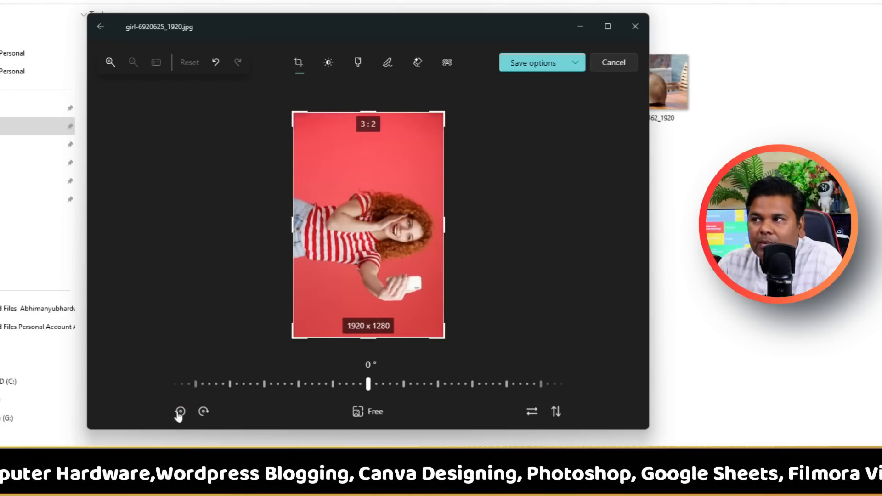
click(179, 412)
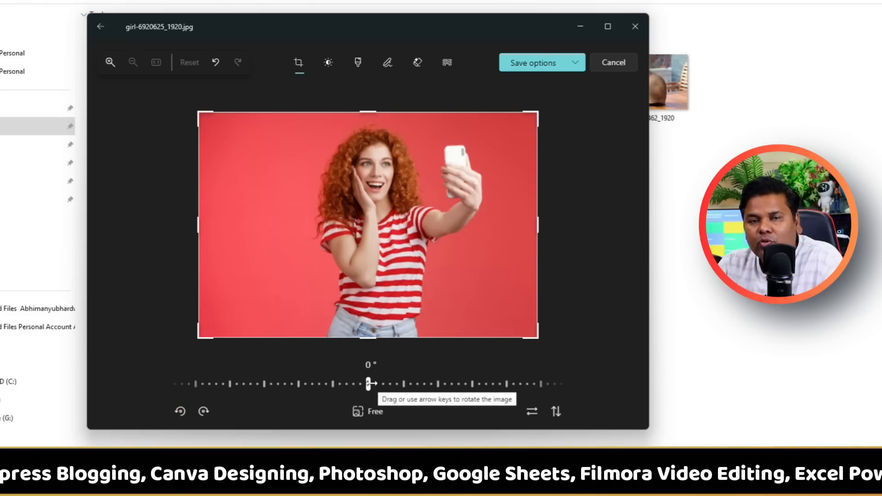
Try several straightening angles on the photo and leave it tilted at 2.1°.
drag(371, 383, 277, 384)
drag(288, 384, 329, 385)
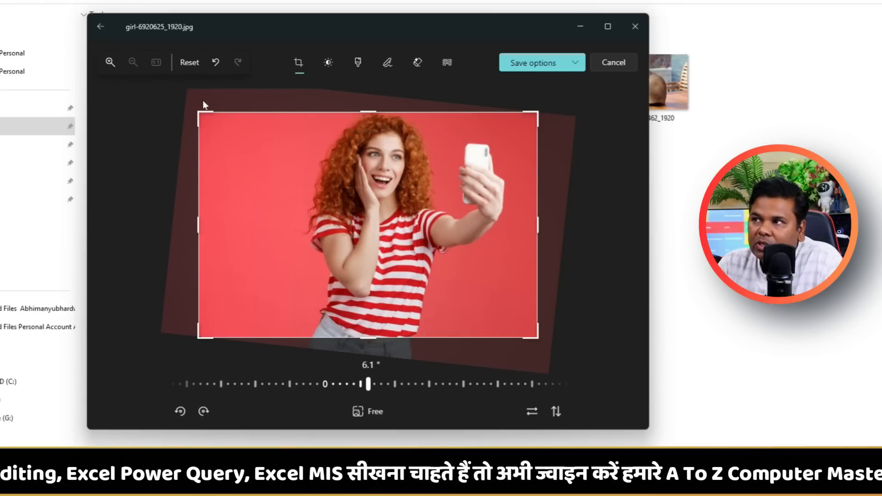
drag(381, 383, 410, 383)
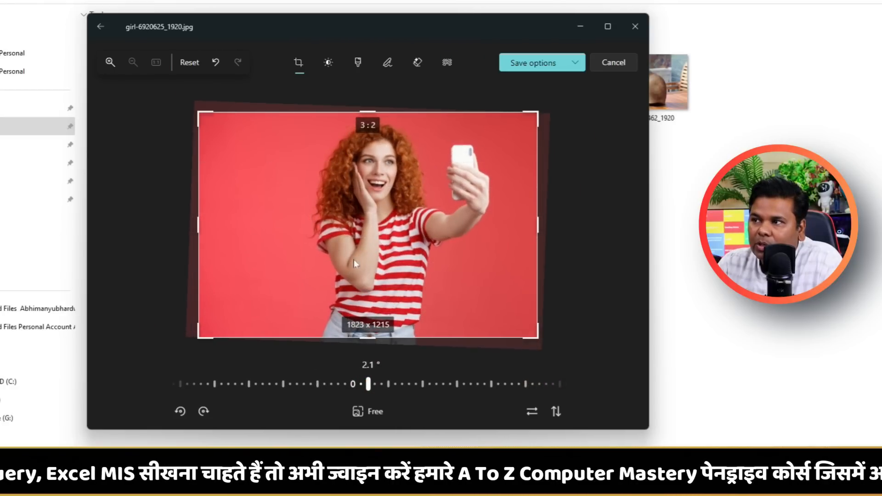
Apply a 4:5 crop ratio and reposition the photo so the woman and her phone fit inside the frame.
click(367, 418)
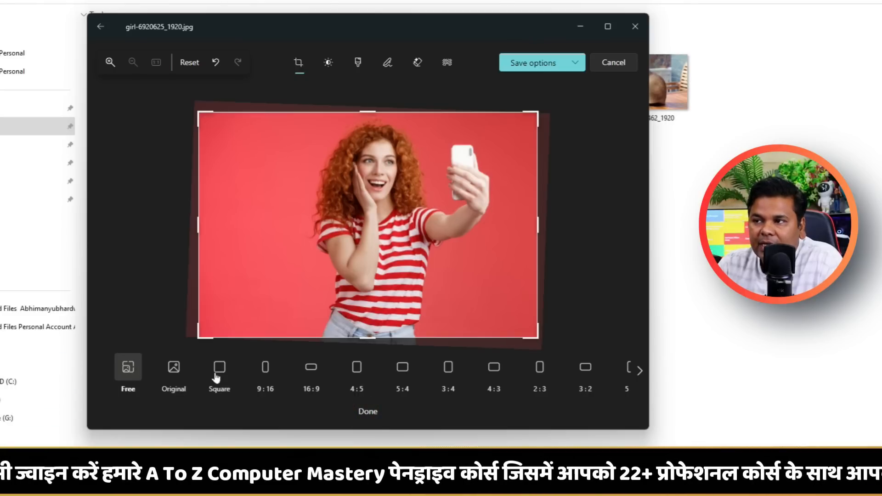
click(639, 371)
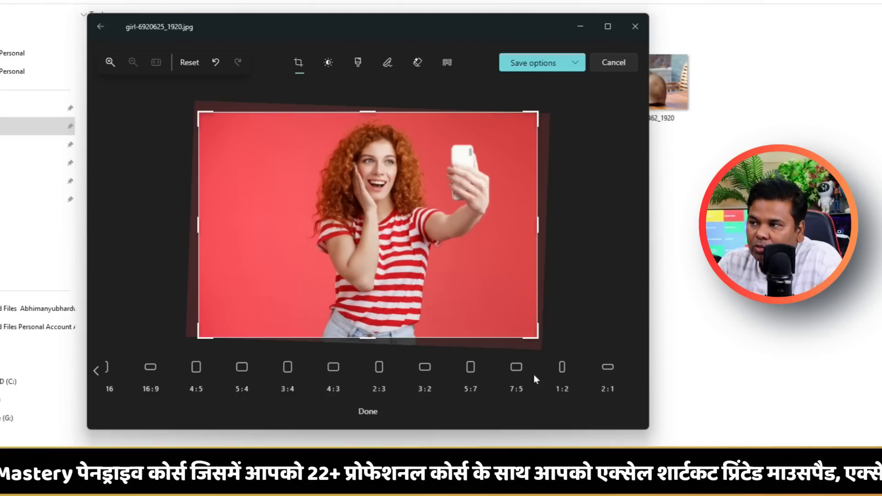
click(195, 368)
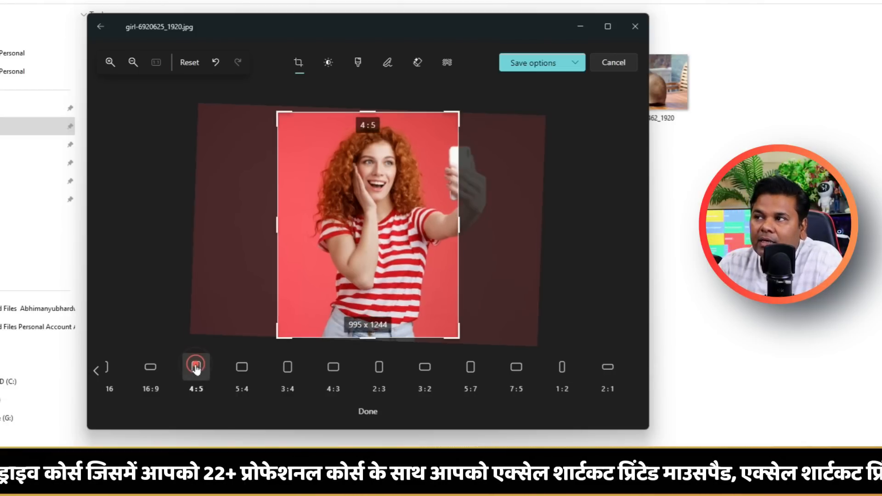
drag(378, 299, 354, 298)
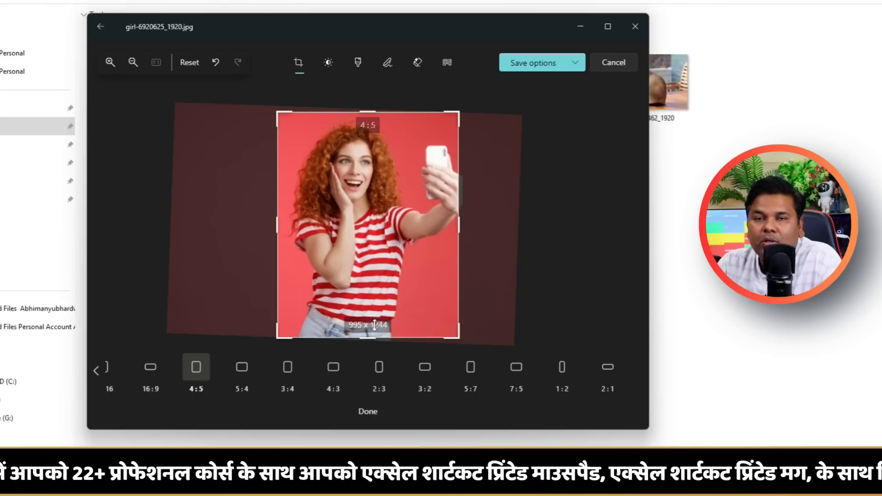
click(365, 411)
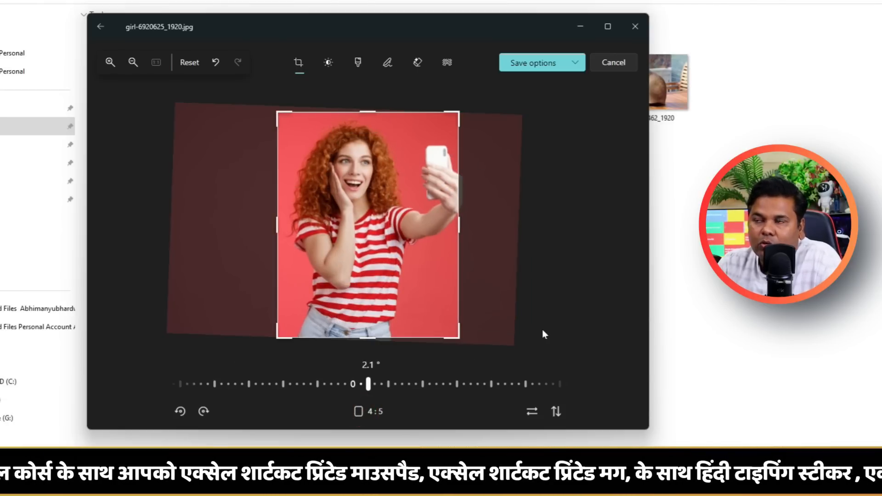
Try flipping the photo horizontally and vertically, and restore its original orientation.
click(532, 416)
click(531, 410)
click(531, 410)
click(532, 410)
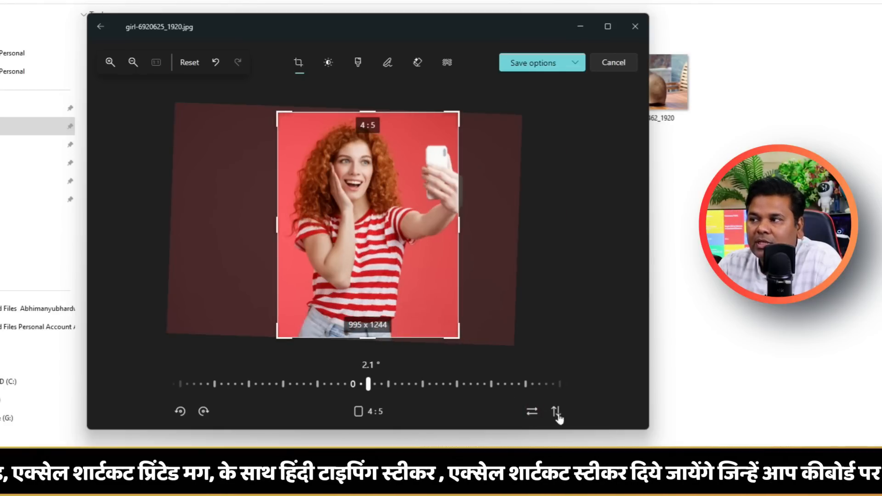
click(556, 411)
click(558, 415)
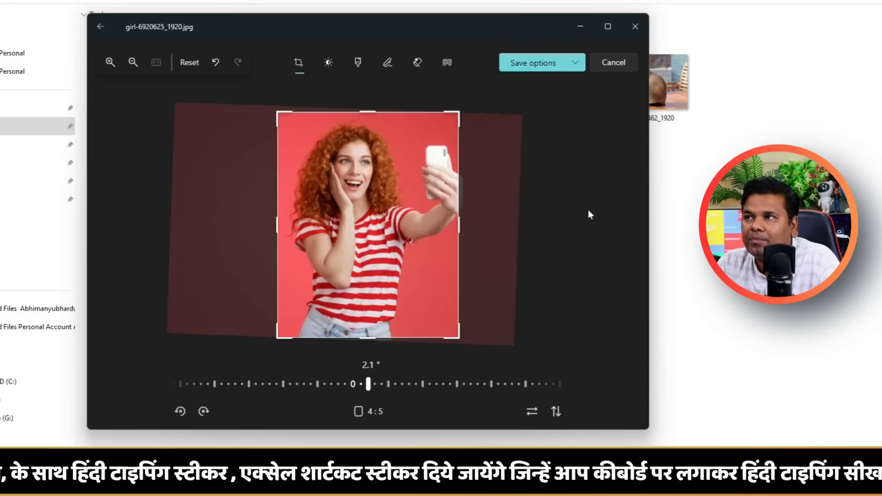
Try sharpness values of -22 and 23 on the photo, and try a slight saturation change.
click(330, 64)
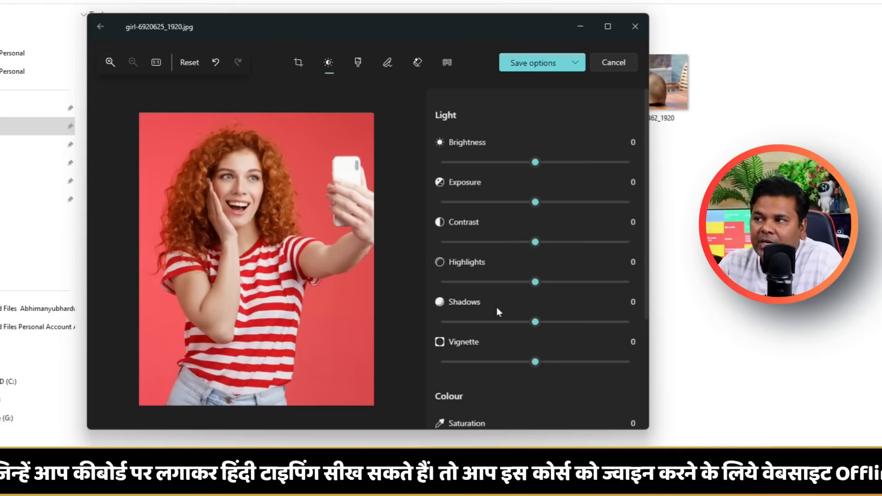
scroll(495, 345, down, 3)
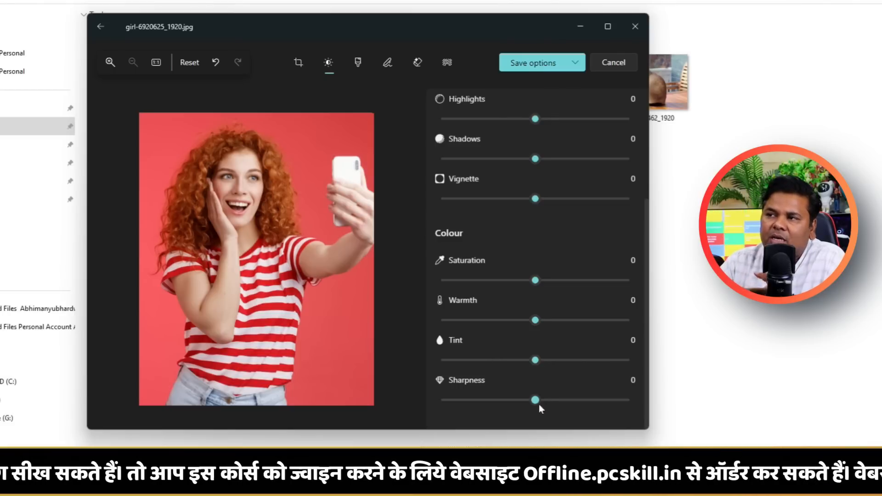
drag(535, 400, 508, 412)
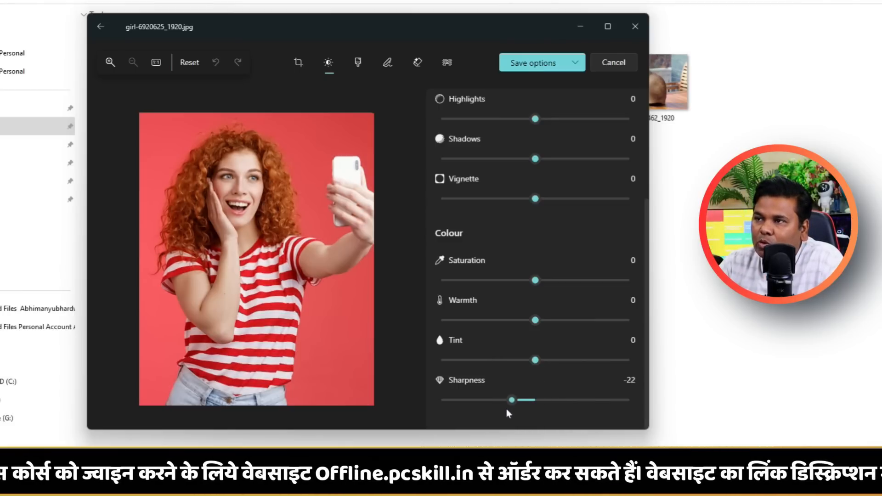
drag(630, 404, 569, 404)
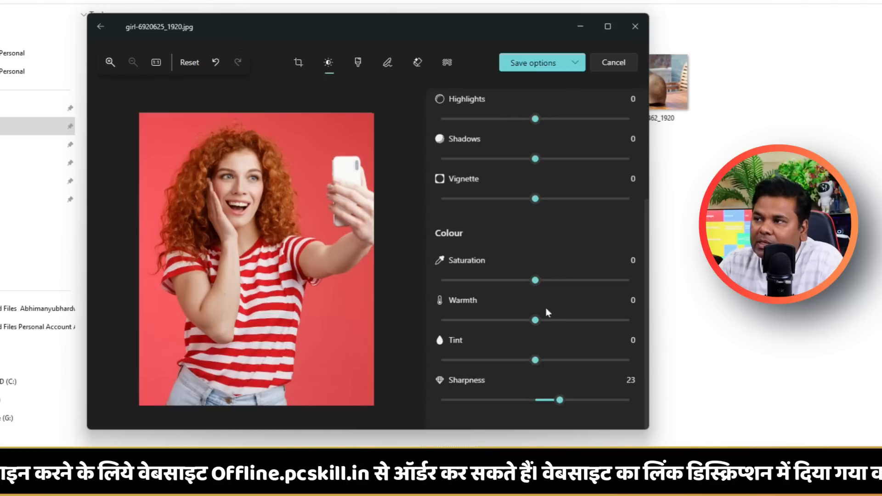
mouse_move(535, 281)
mouse_down()
mouse_move(599, 280)
mouse_move(429, 278)
mouse_move(529, 283)
mouse_up()
scroll(521, 263, up, 3)
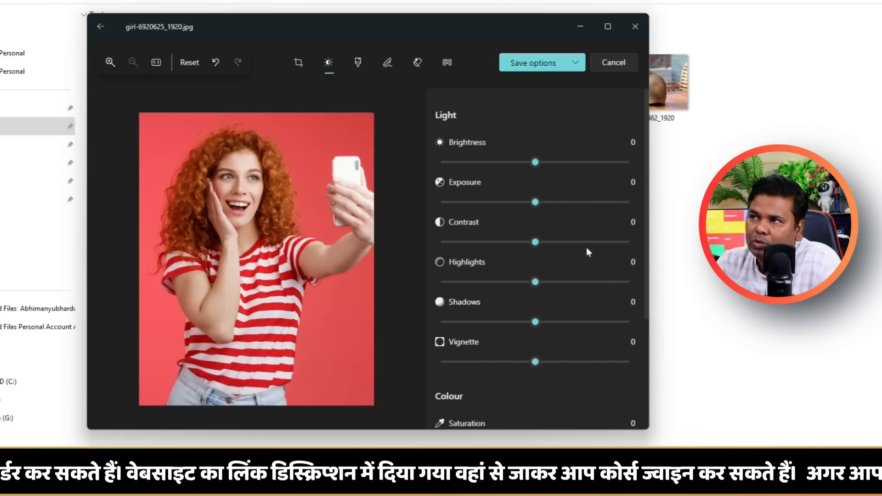
Stay in the editor, reset all edits made to the photo, and maximize the window.
click(100, 27)
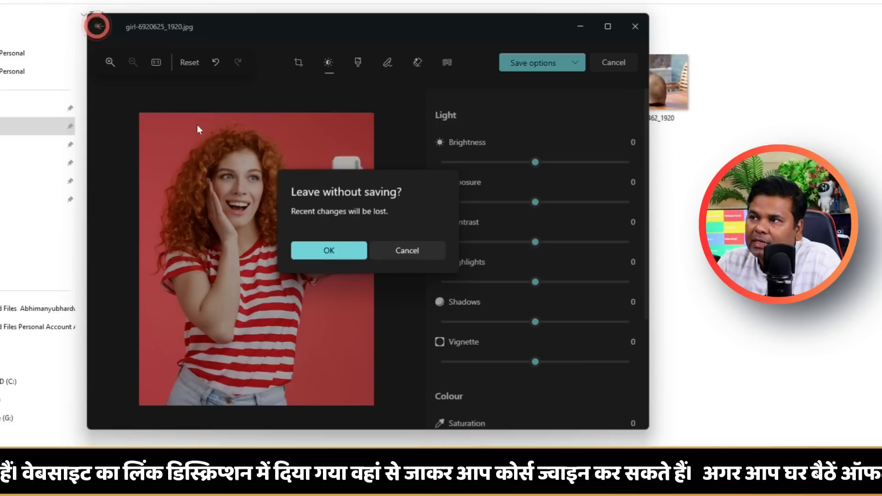
click(390, 245)
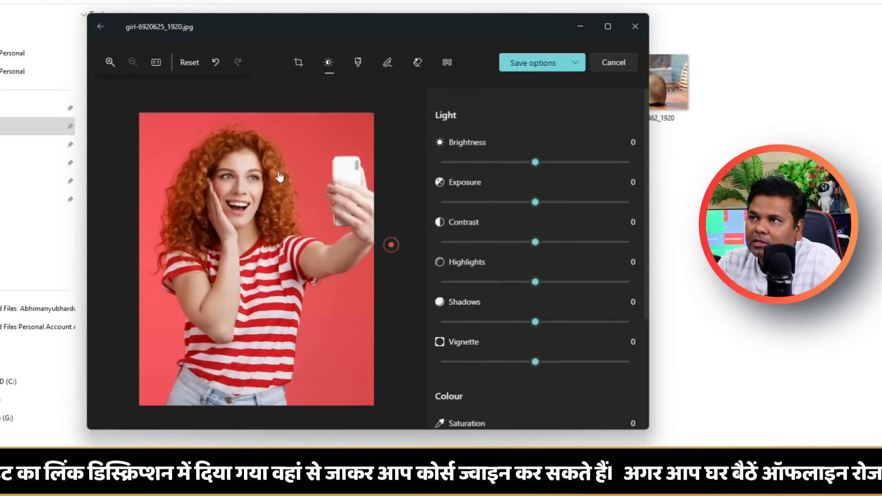
click(189, 65)
click(338, 264)
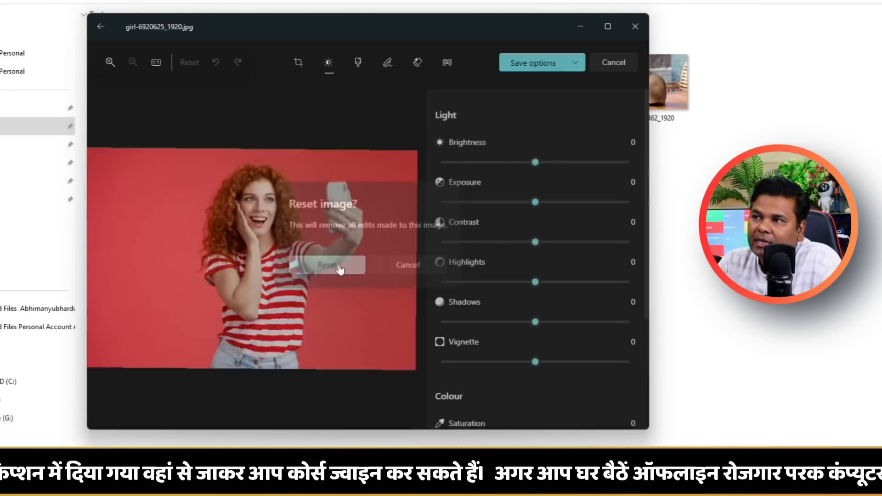
click(606, 27)
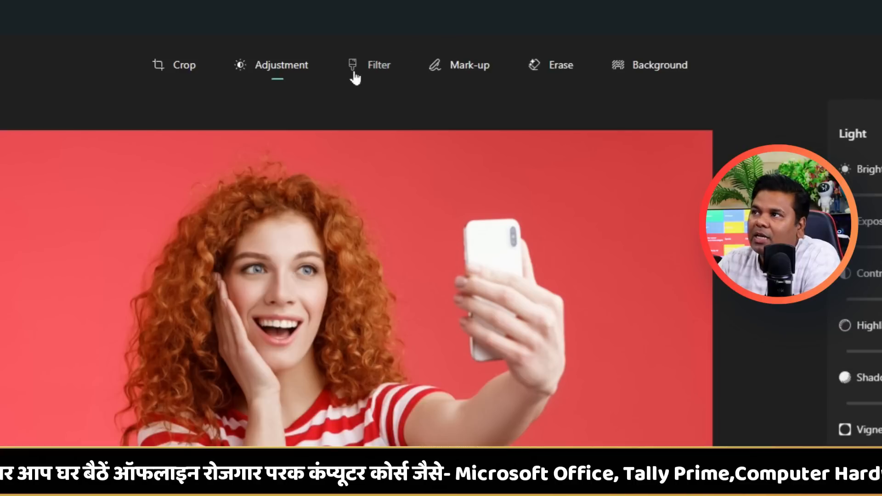
Auto-enhance the photo, try the B&W Cool and B&W Warm filters, and leave the B&W filter applied.
click(419, 41)
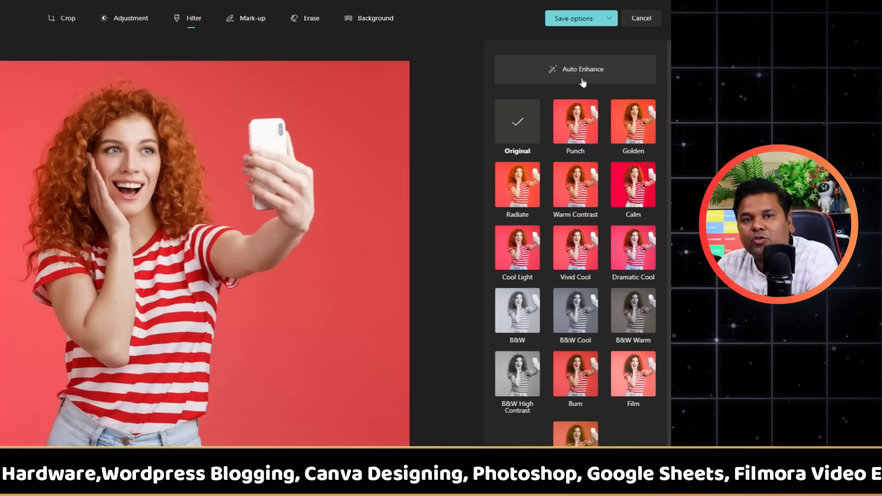
click(583, 82)
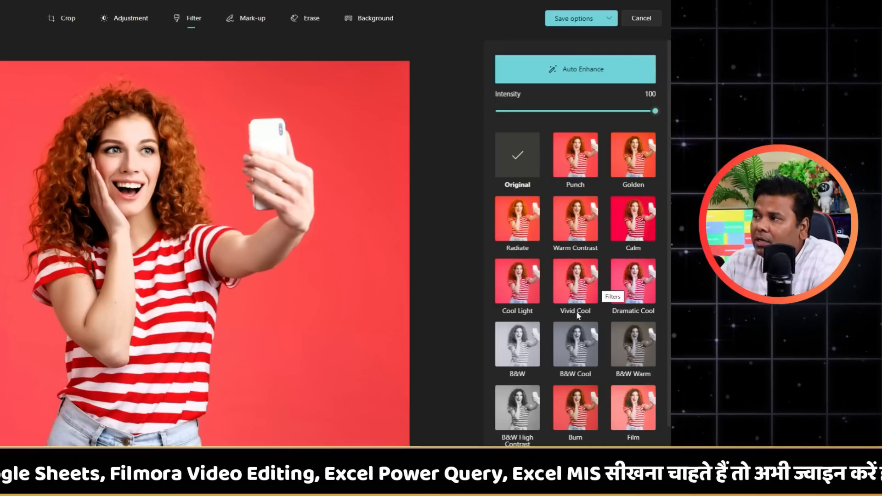
click(588, 359)
click(630, 345)
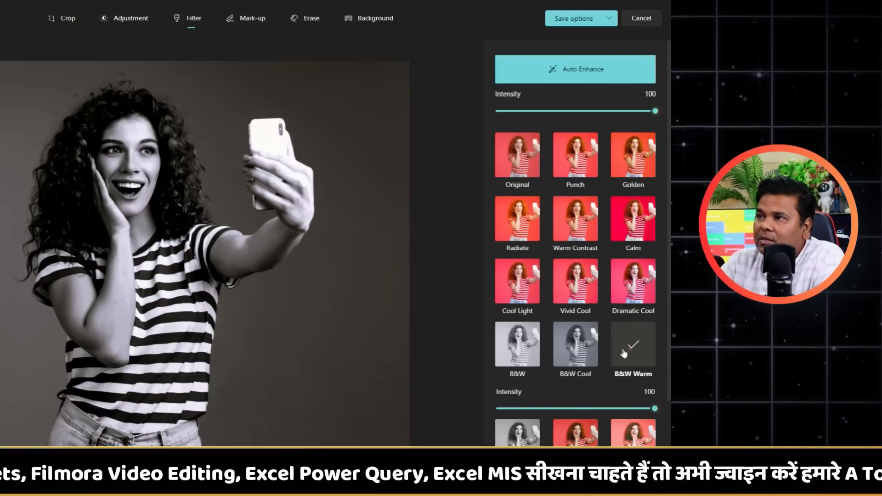
click(535, 352)
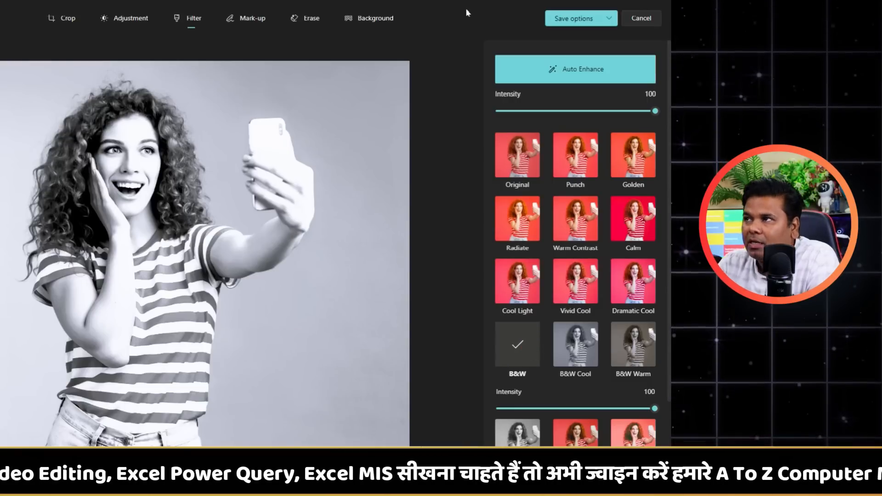
Mark up the photo with several dark blue double-ended arrow strokes on both sides of the woman, using pen size 3.
click(243, 24)
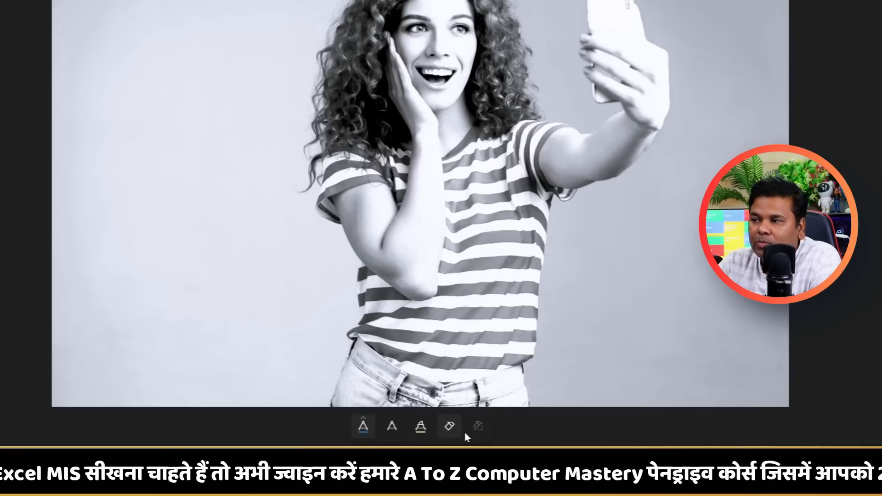
click(363, 426)
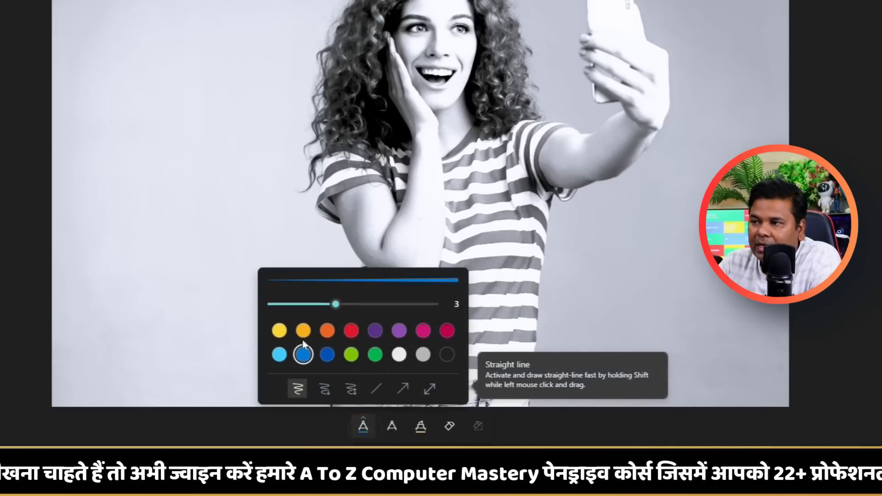
click(350, 389)
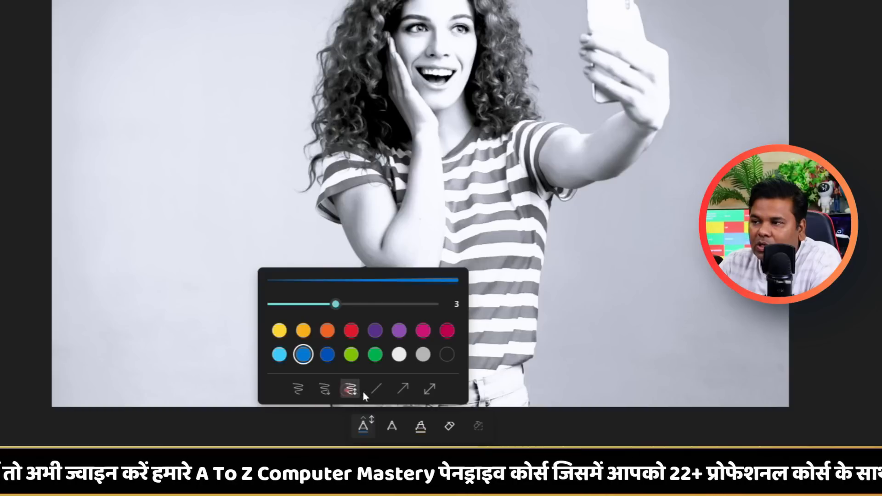
click(327, 354)
drag(652, 196, 641, 275)
mouse_move(696, 170)
mouse_down()
mouse_move(692, 276)
mouse_move(726, 282)
mouse_up()
mouse_move(248, 212)
mouse_down()
mouse_move(216, 184)
mouse_move(92, 260)
mouse_move(188, 276)
mouse_up()
drag(132, 296, 349, 252)
Draw one stroke with the second pen and one with the highlighter on the background beside the woman.
click(391, 425)
mouse_move(624, 293)
mouse_down()
mouse_move(624, 334)
mouse_move(701, 362)
mouse_up()
click(420, 426)
drag(657, 247, 648, 308)
Erase the mark-up strokes around the woman and clear all remaining ink.
click(449, 426)
mouse_move(605, 363)
mouse_down()
mouse_move(660, 252)
mouse_move(698, 273)
mouse_move(162, 222)
mouse_move(157, 266)
mouse_up()
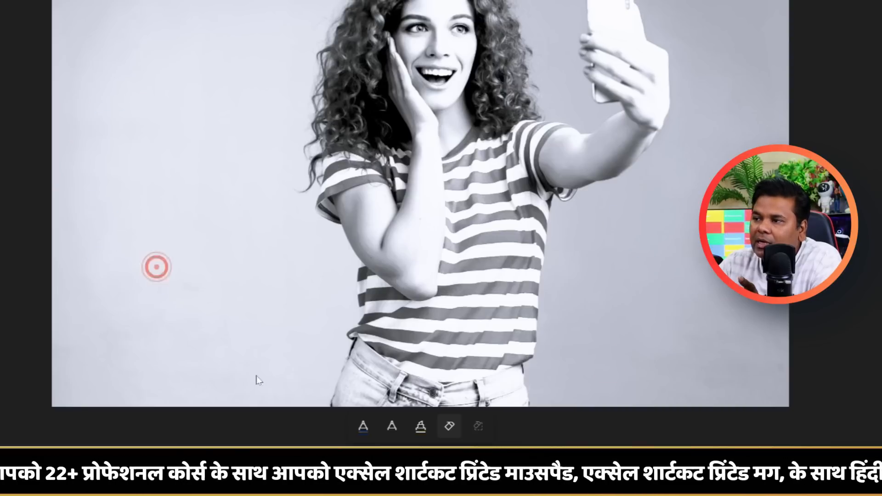
click(485, 432)
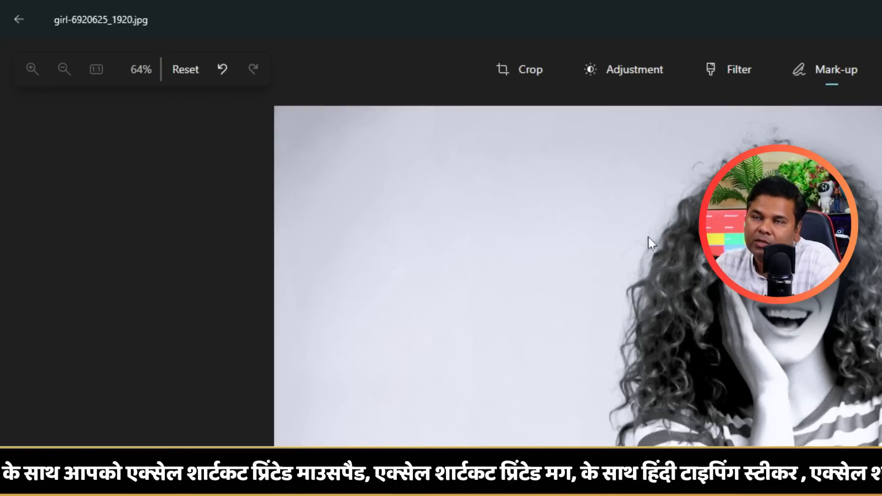
Leave the girl photo without saving its changes and open beach-9027513_1920.jpg for editing.
click(18, 20)
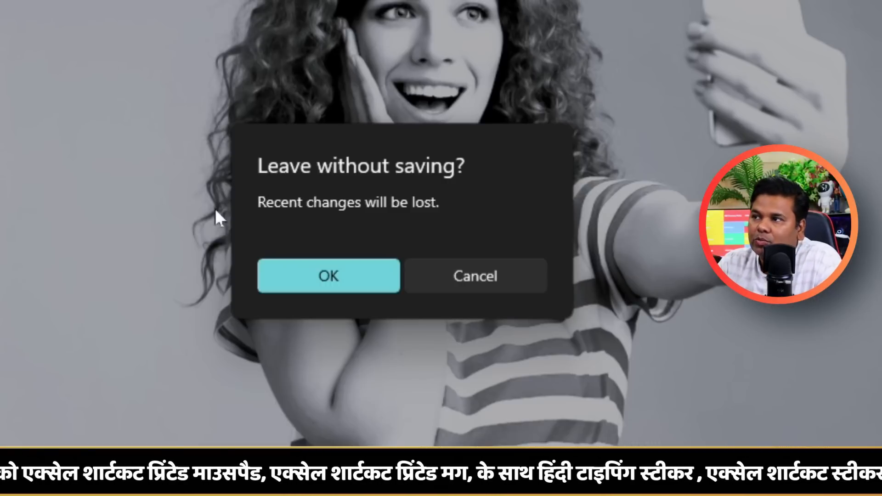
click(308, 271)
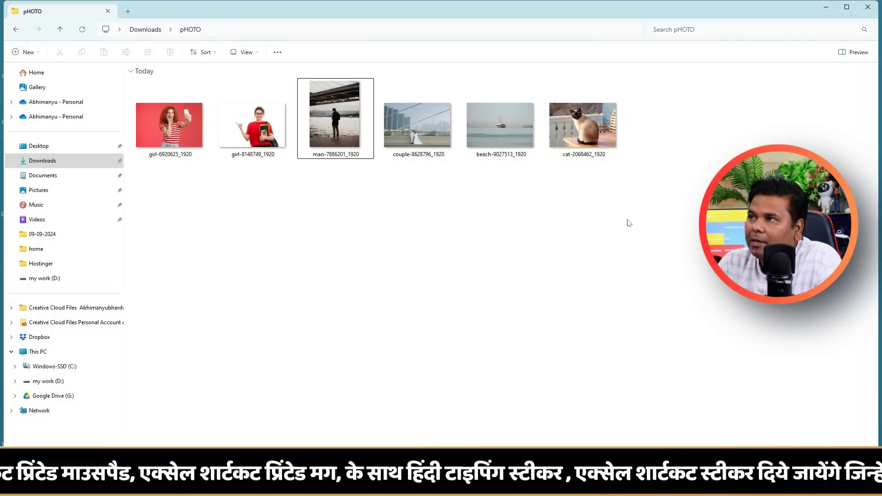
double_click(506, 123)
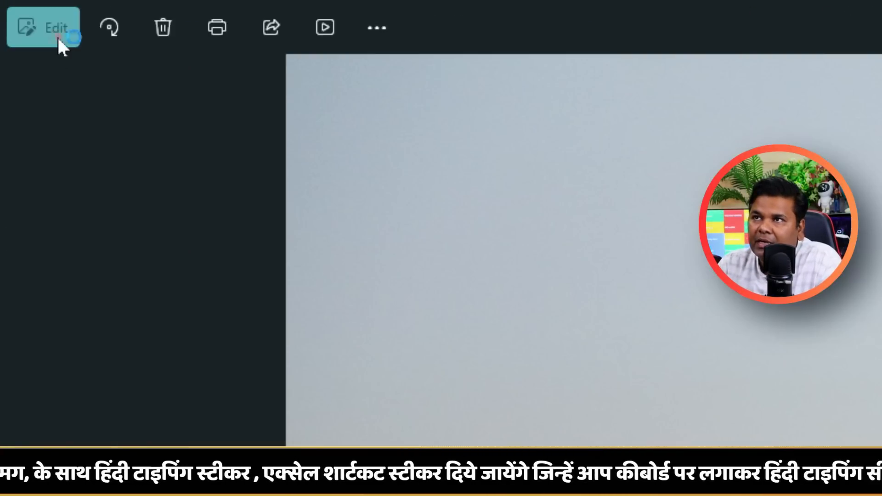
click(23, 14)
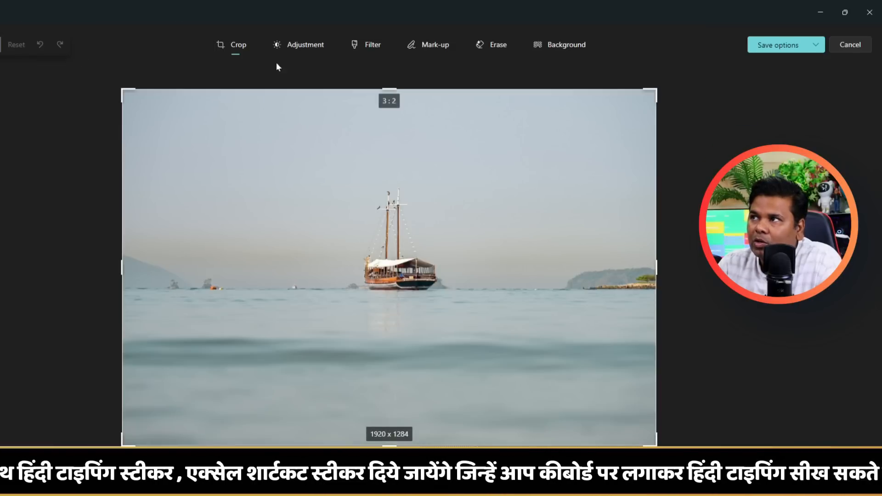
Start Generative Erase on the beach photo, set the brush size to 57, and turn off Auto apply.
click(491, 53)
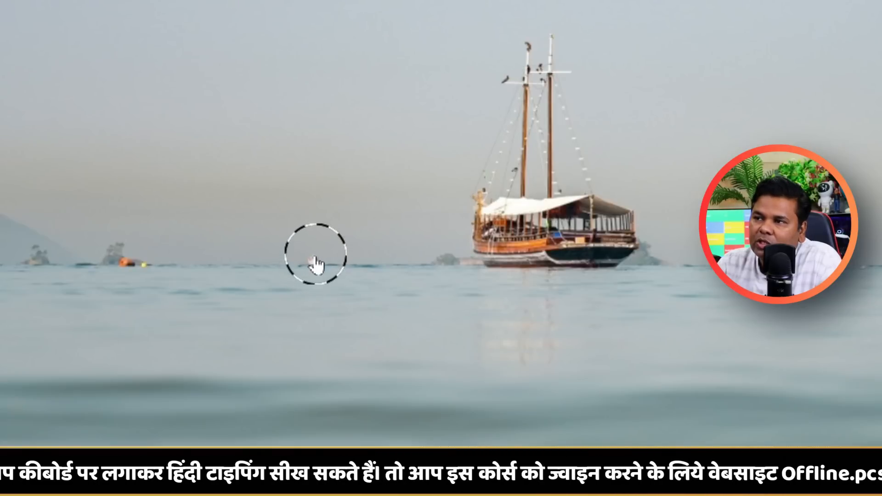
click(313, 262)
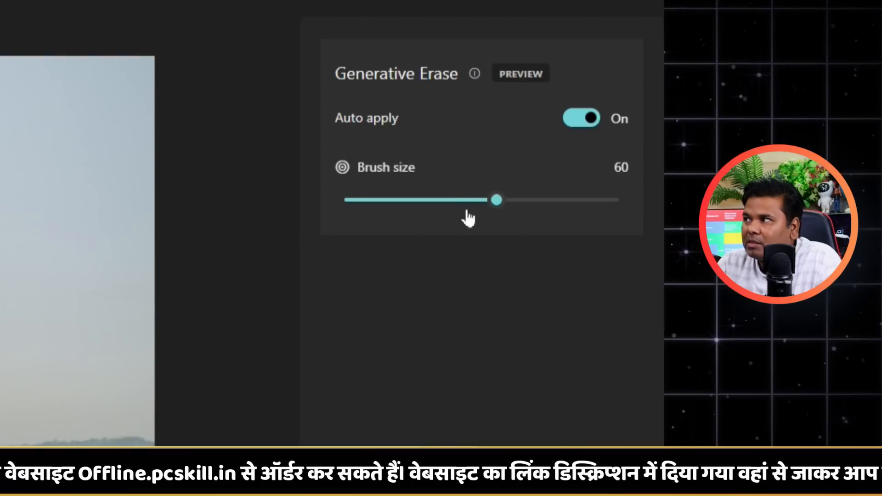
mouse_move(497, 202)
mouse_down()
mouse_move(433, 222)
mouse_move(501, 224)
mouse_move(489, 216)
mouse_up()
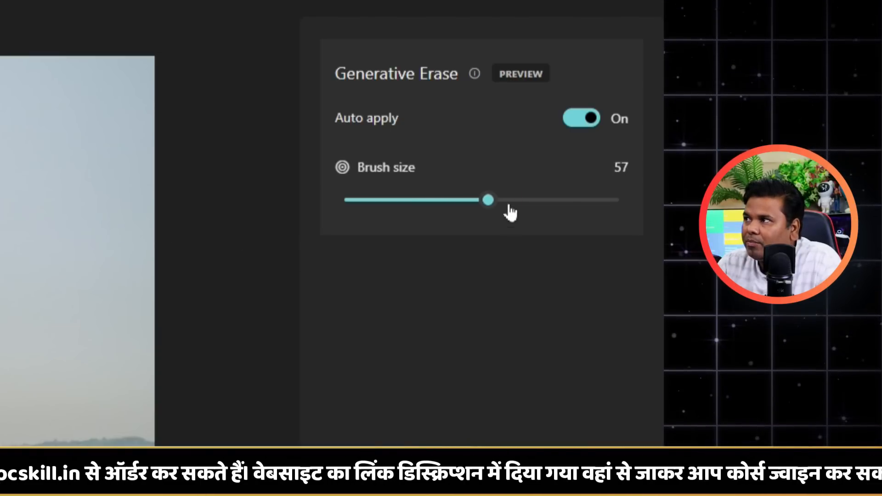
click(583, 125)
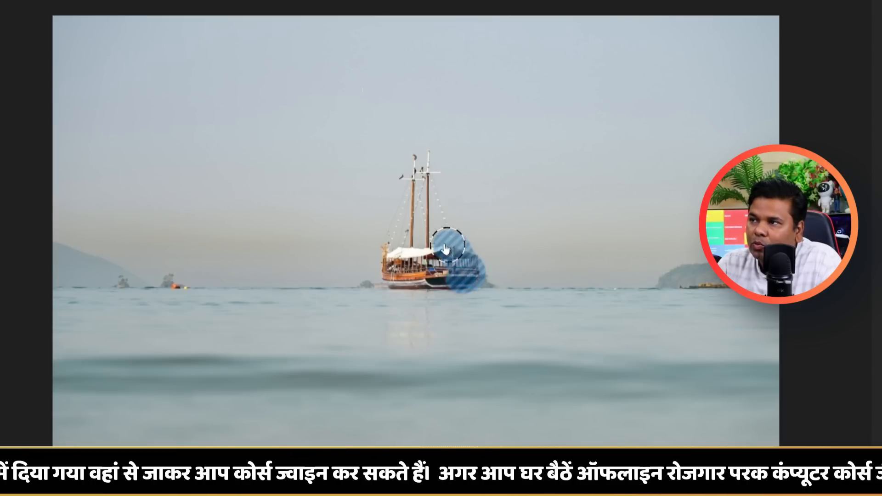
Mask the sailing boat and the small objects along the horizon at its left, and erase them.
drag(447, 246, 426, 161)
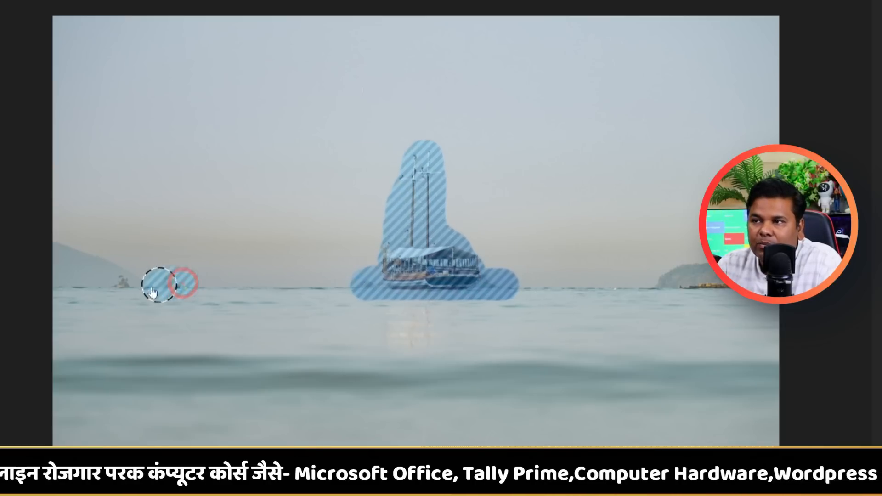
click(114, 286)
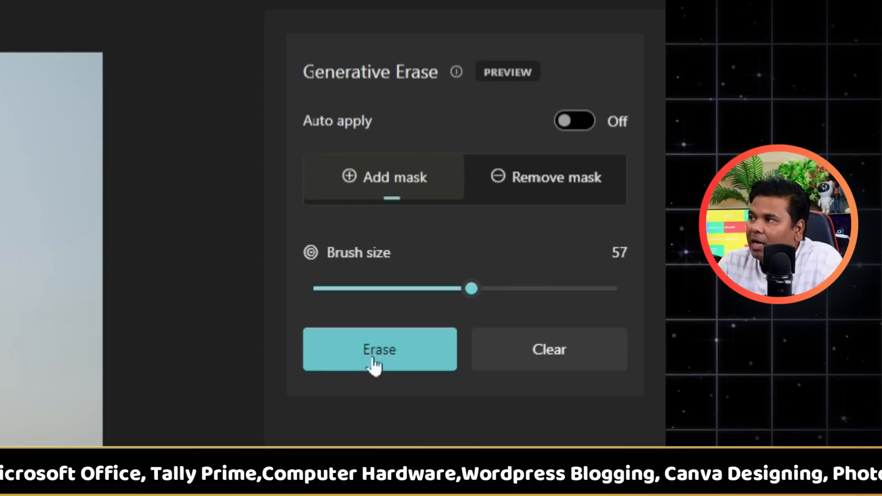
click(392, 357)
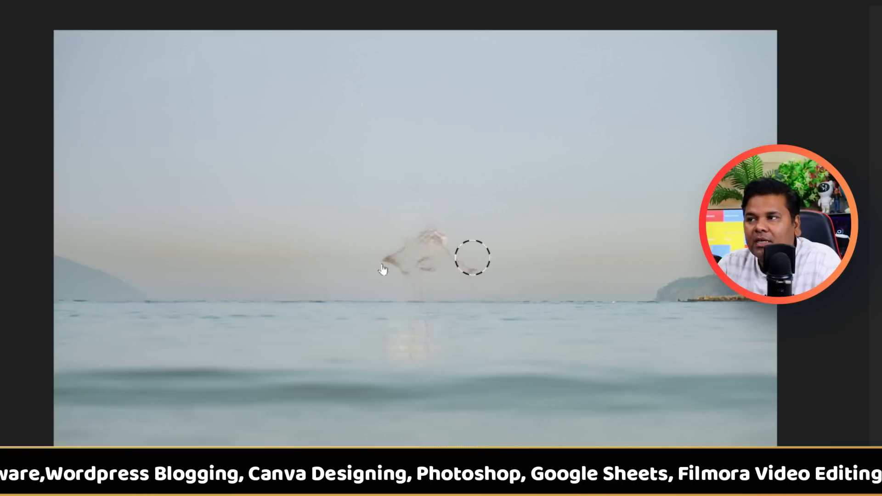
Mask and erase the leftover smudges where the boat was, and brush over its reflection in the water.
mouse_move(471, 278)
mouse_down()
mouse_move(415, 275)
mouse_move(374, 256)
mouse_move(449, 244)
mouse_move(393, 263)
mouse_move(465, 246)
mouse_up()
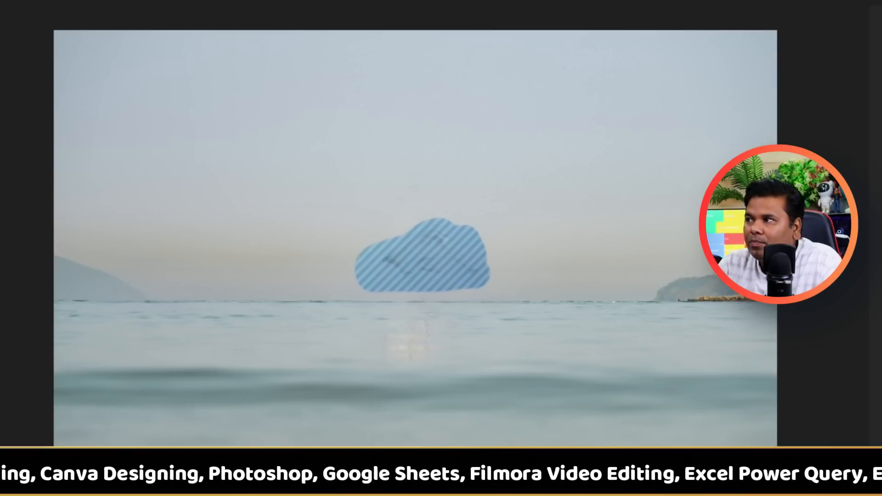
click(505, 231)
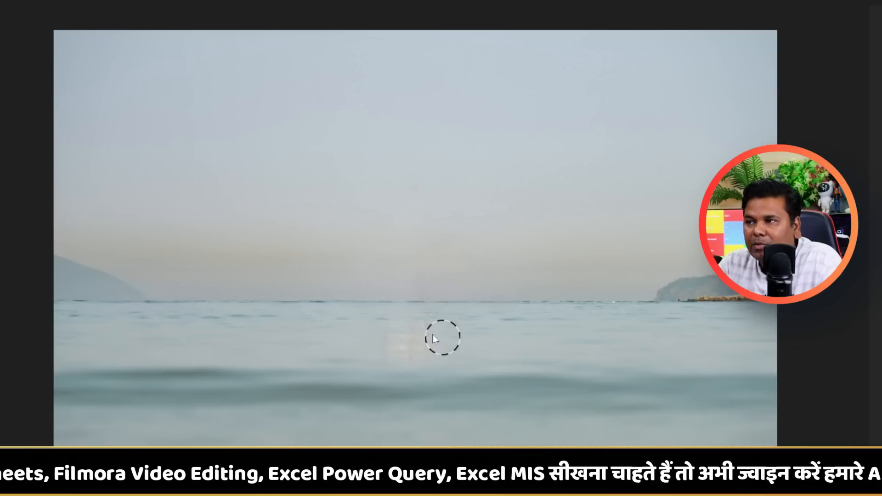
mouse_move(394, 339)
mouse_down()
mouse_move(351, 329)
mouse_move(346, 350)
mouse_move(460, 329)
mouse_move(360, 330)
mouse_up()
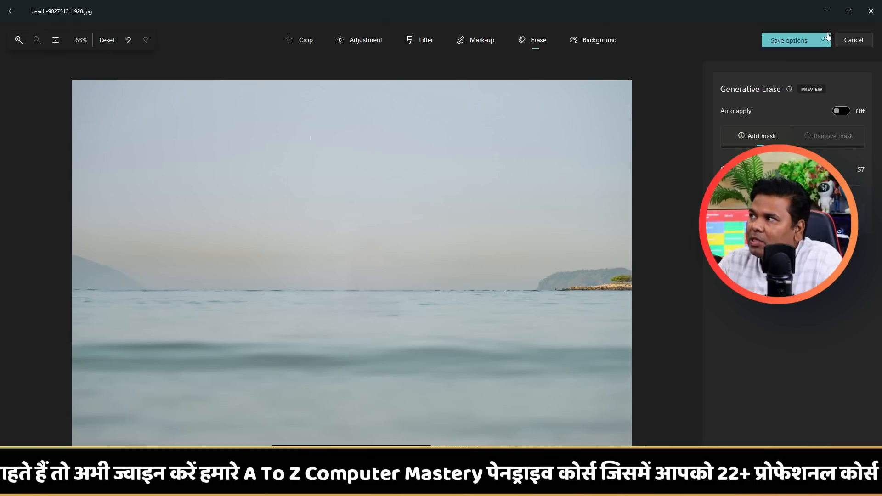
Close the beach photo without saving and open couple-8628796_1920.jpg for editing.
click(871, 11)
click(433, 260)
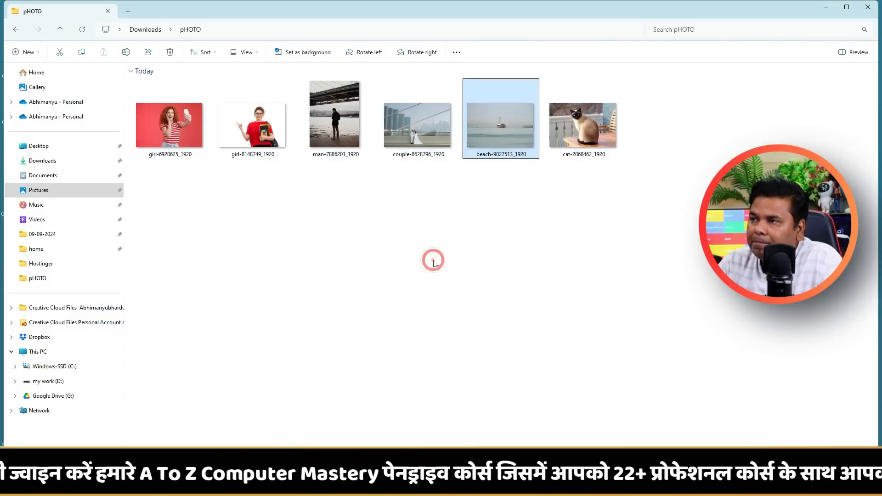
double_click(432, 126)
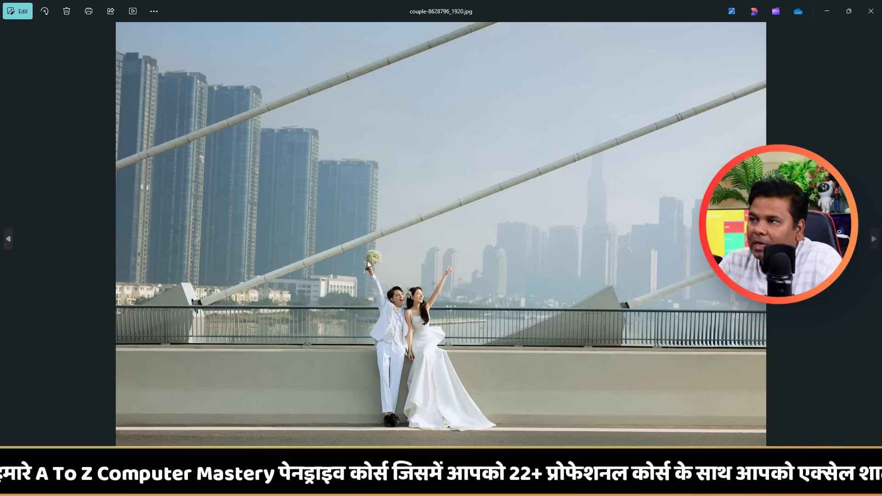
click(10, 10)
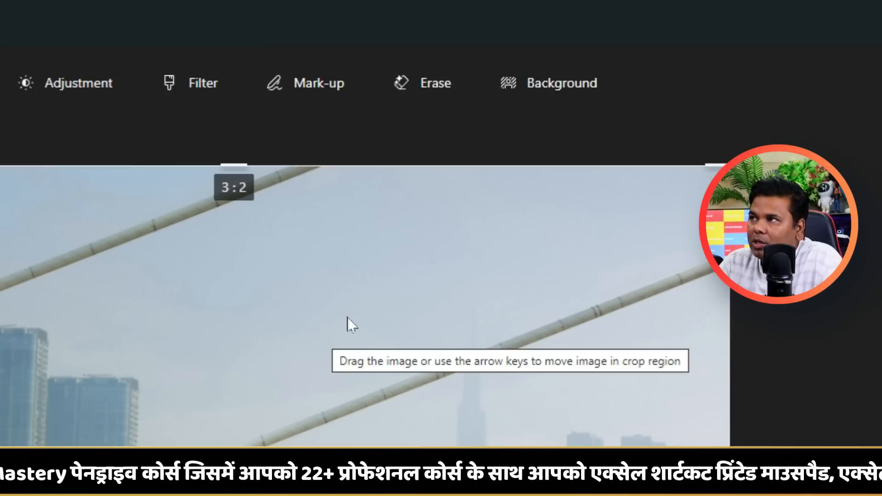
Start Generative Erase with Auto apply off, mask the couple on the bridge from raised arms to feet, and erase them.
click(456, 91)
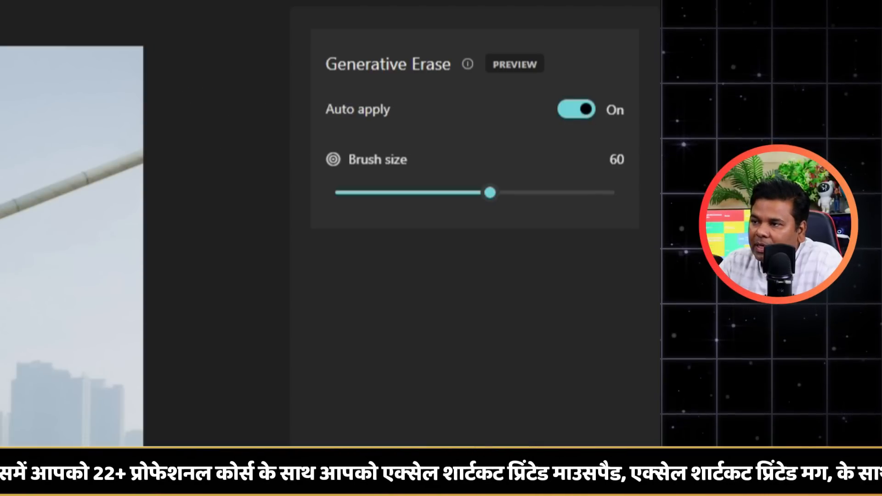
drag(500, 381, 470, 363)
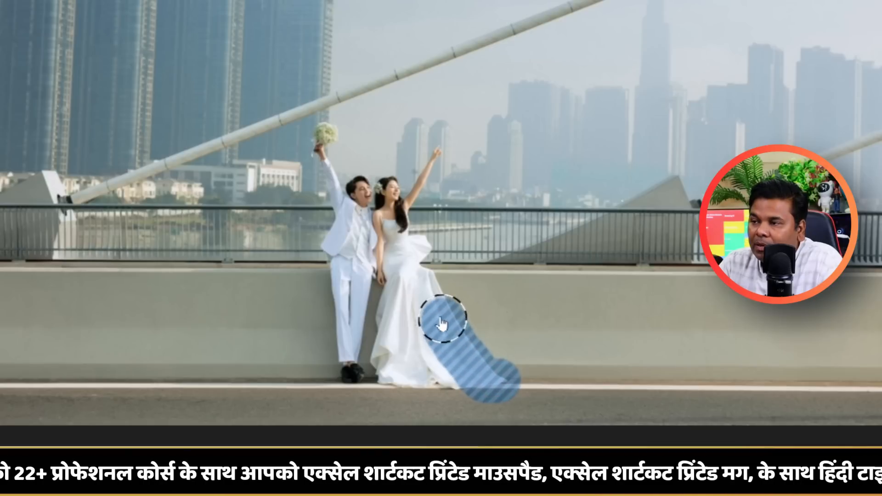
mouse_move(442, 326)
mouse_down()
mouse_move(409, 221)
mouse_move(429, 154)
mouse_move(345, 184)
mouse_move(327, 157)
mouse_move(329, 182)
mouse_up()
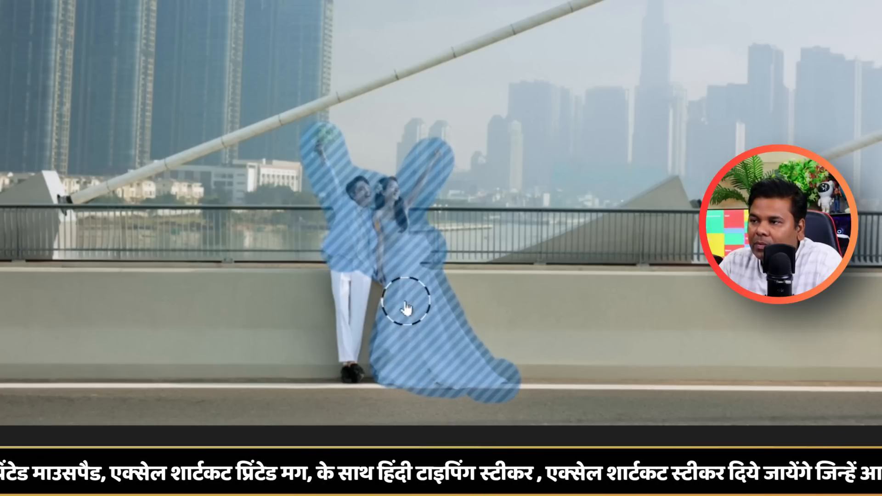
mouse_move(350, 301)
mouse_down()
mouse_move(335, 351)
mouse_move(342, 380)
mouse_up()
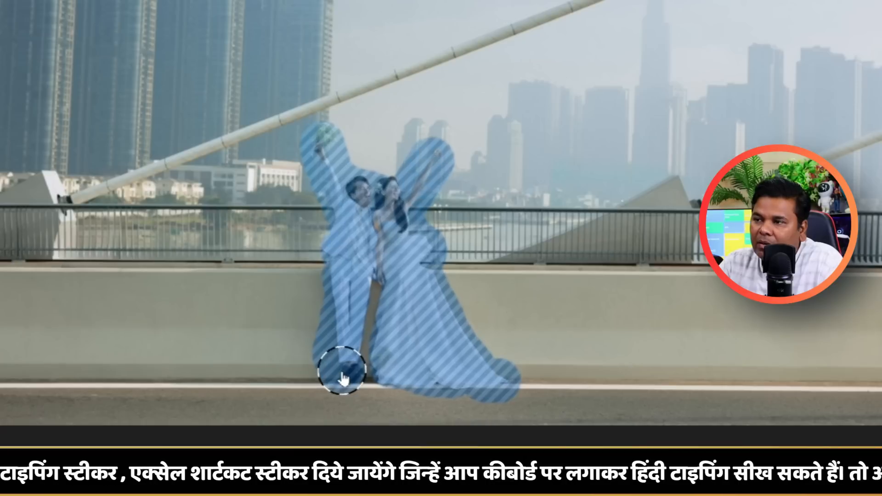
drag(342, 372, 342, 373)
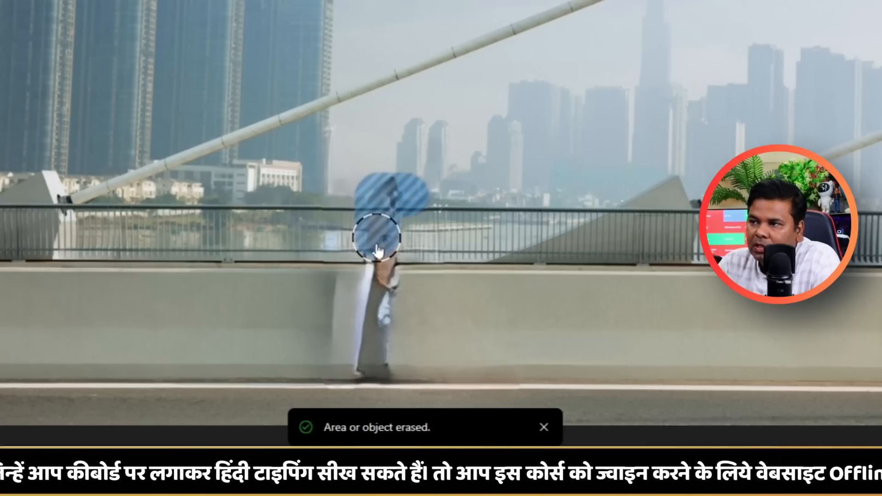
Mask and erase the leftover smudges on the railing and concrete wall where the couple stood.
drag(350, 276, 413, 284)
mouse_move(373, 368)
mouse_down()
mouse_move(382, 323)
mouse_move(377, 270)
mouse_up()
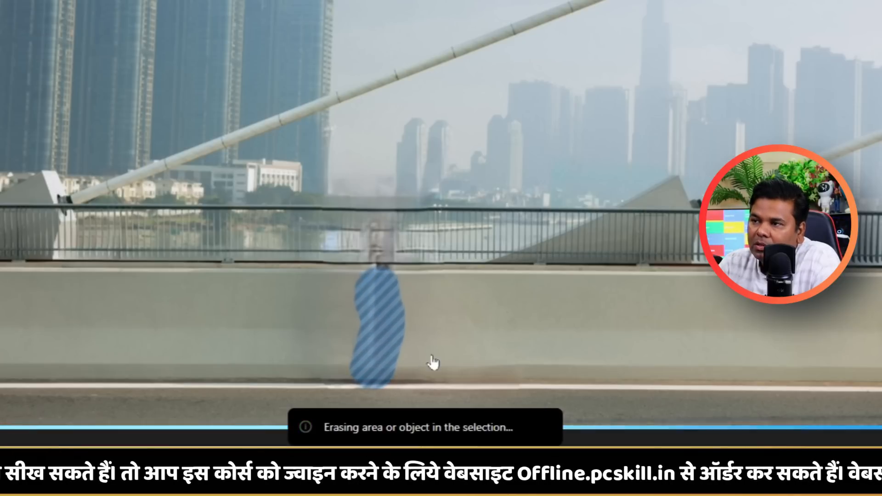
drag(368, 225, 405, 245)
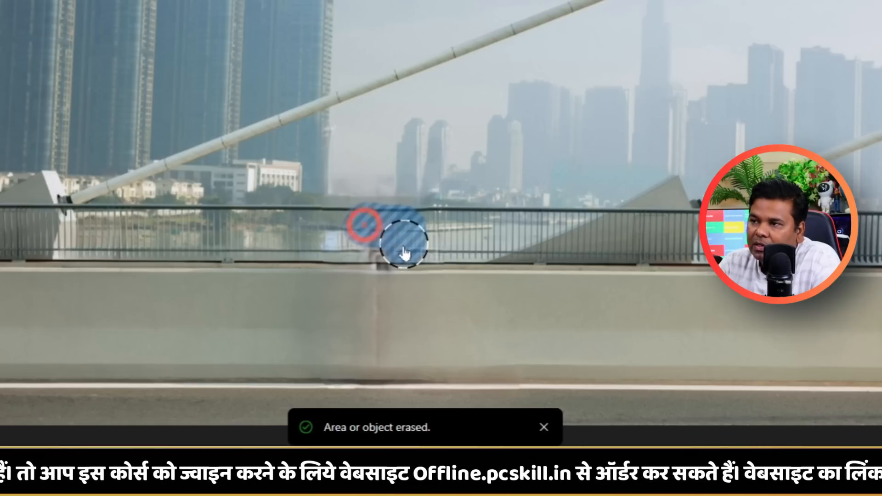
drag(405, 245, 405, 262)
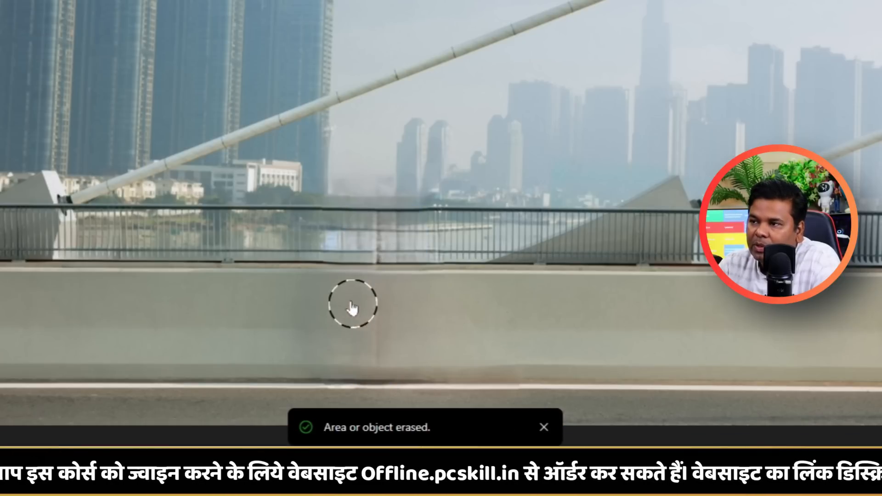
mouse_move(352, 308)
mouse_down()
mouse_move(374, 352)
mouse_move(377, 386)
mouse_up()
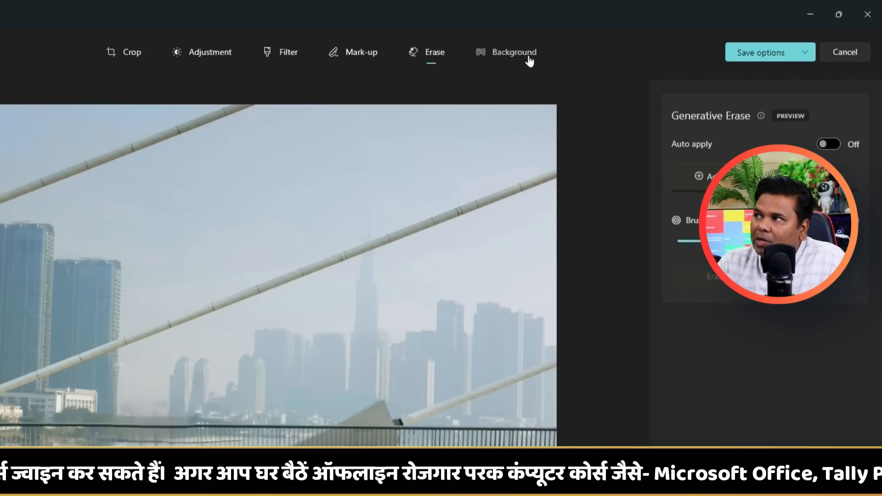
Close the couple photo without saving and open girl-8148749_1920.jpg for editing.
click(867, 20)
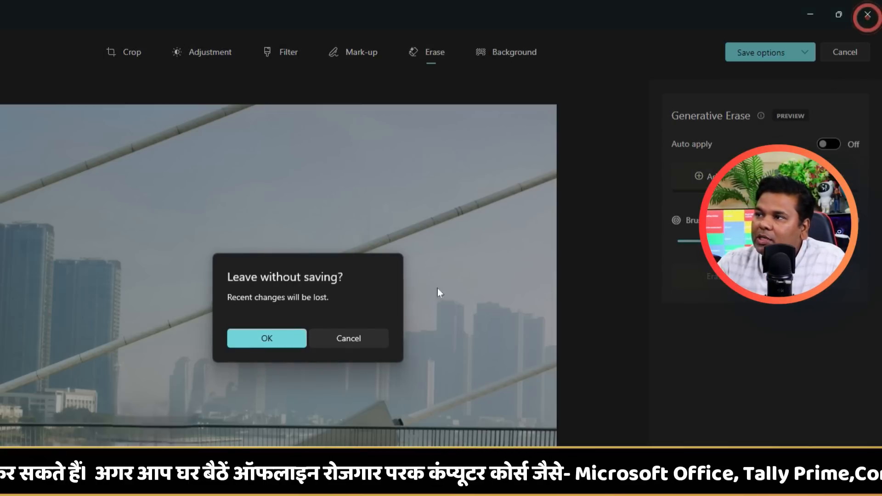
click(281, 337)
double_click(245, 139)
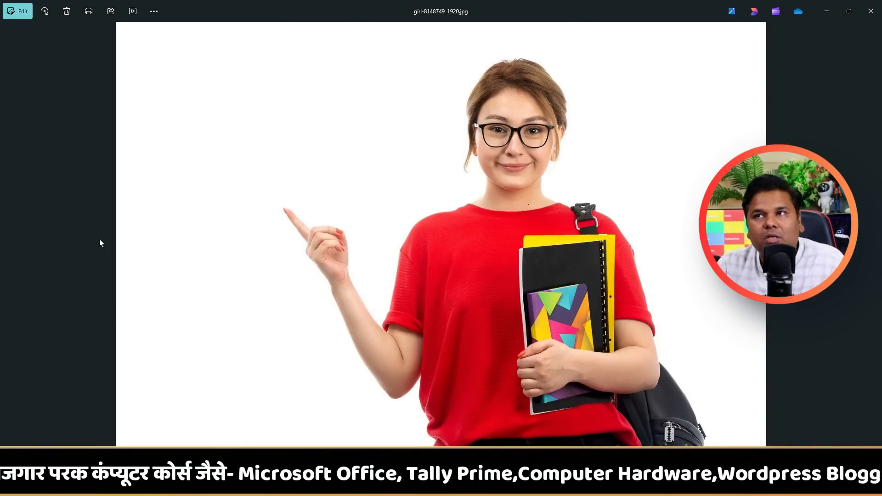
click(19, 14)
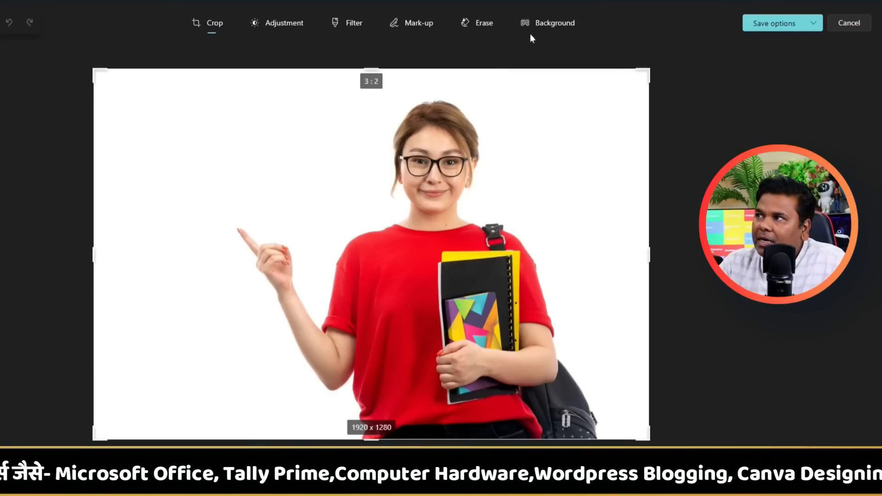
Replace the girl photo's background with red a81818, switch the background brush tool on and off, and adjust the colour further.
click(544, 26)
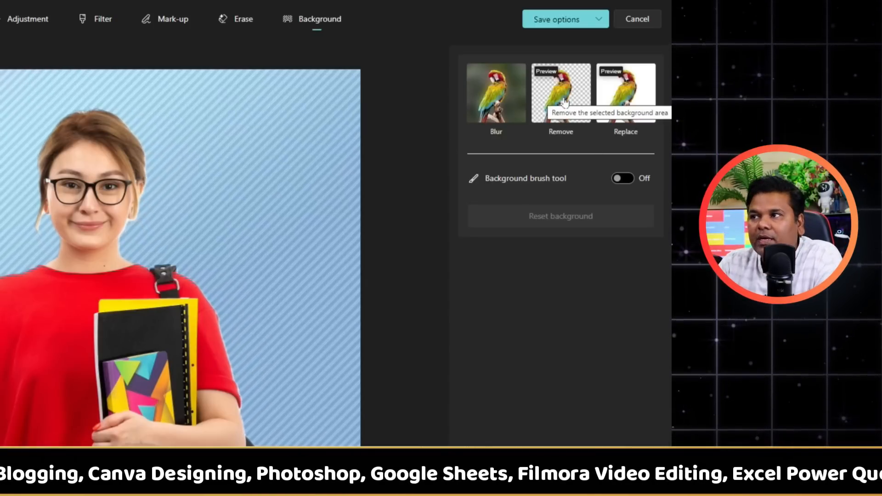
click(636, 87)
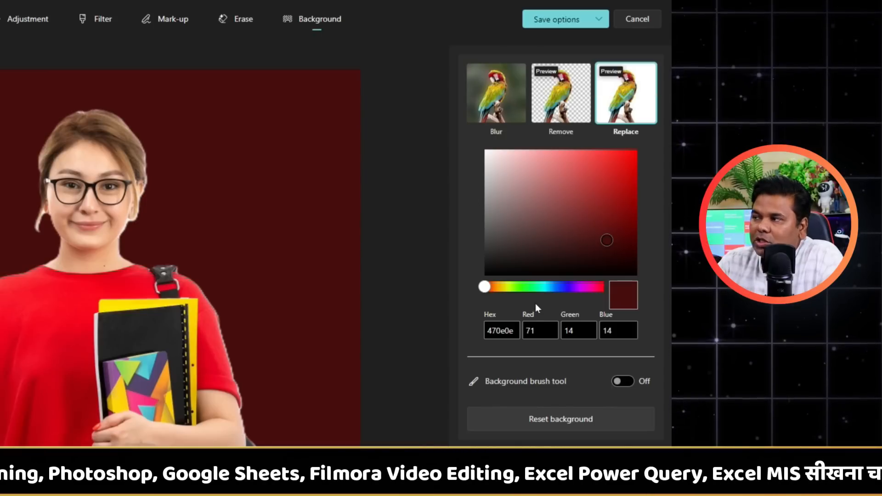
drag(600, 253, 616, 193)
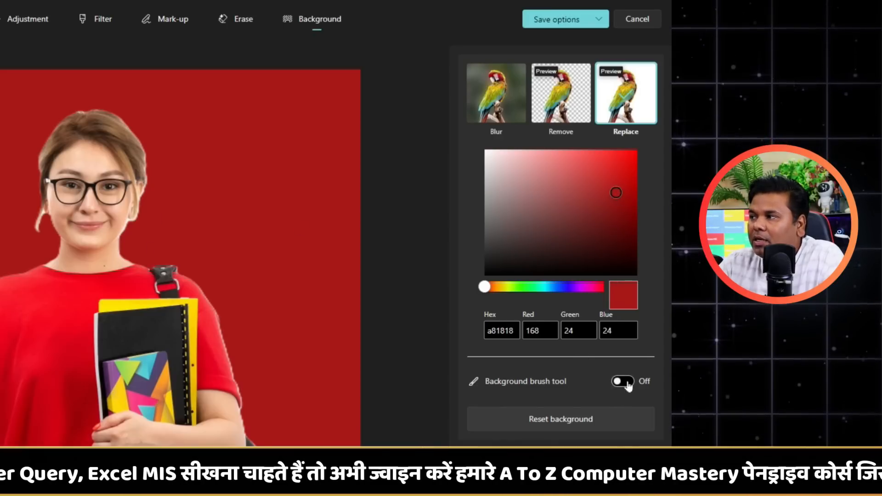
click(628, 385)
click(628, 385)
click(624, 180)
drag(625, 178, 641, 189)
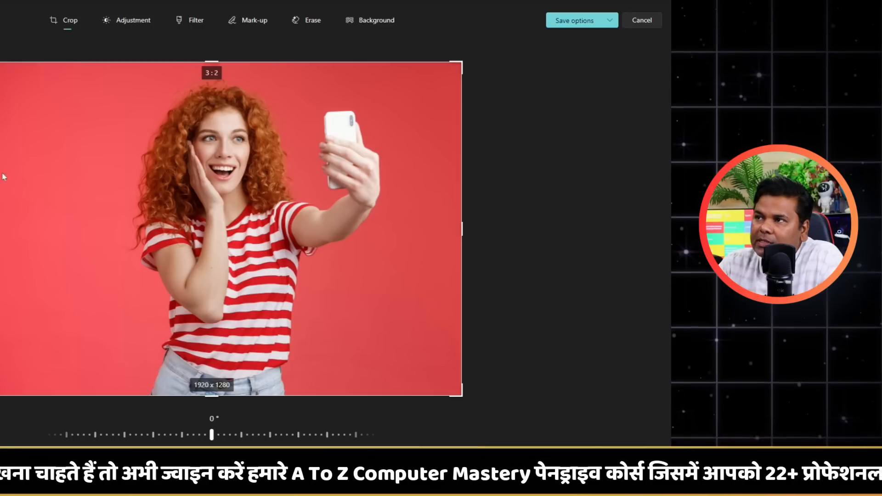
Replace the background of the red-haired woman's selfie photo with a solid colour, changing its hue and shade.
click(369, 20)
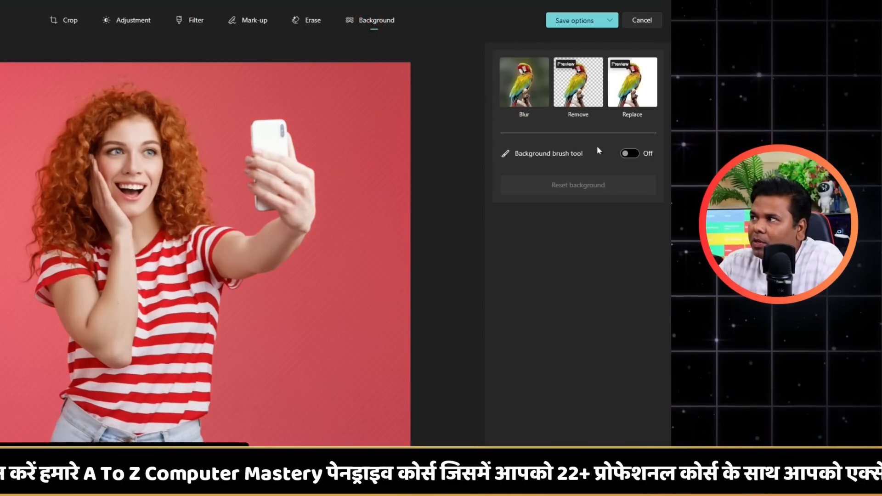
click(624, 115)
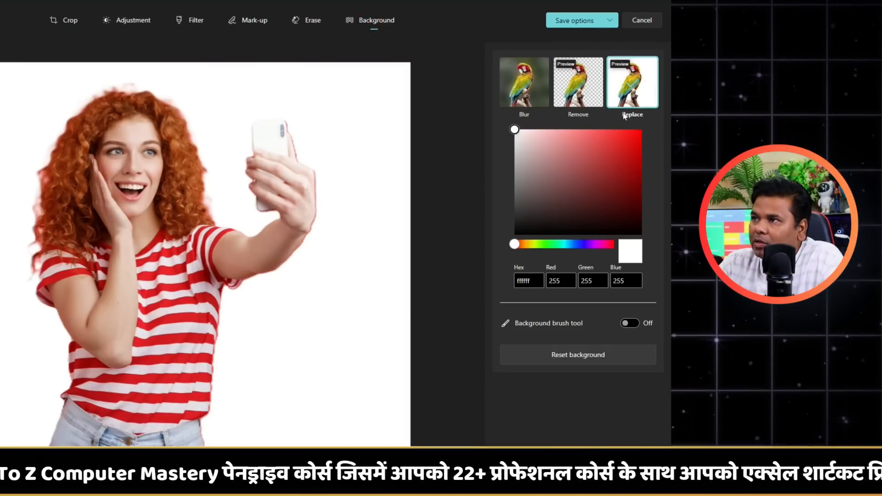
drag(621, 174, 641, 172)
drag(590, 244, 575, 245)
drag(636, 175, 644, 137)
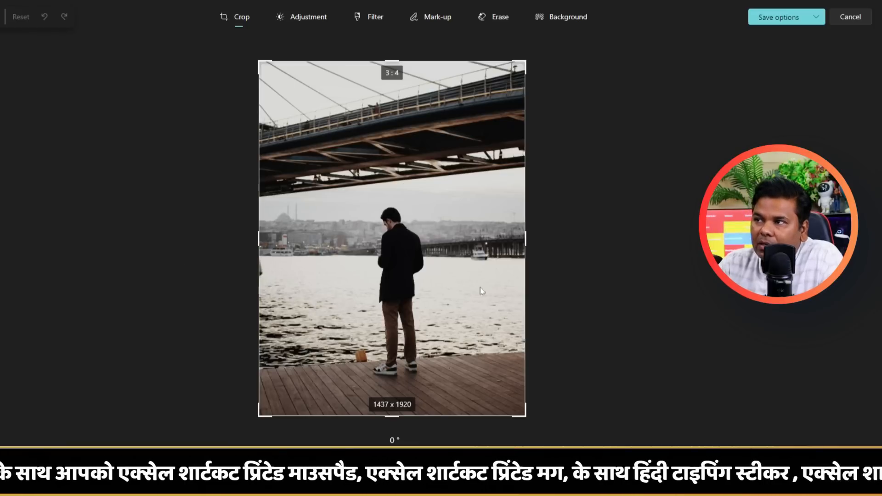
Blur the background of the photo of the man by the water at intensity 96, and reset the background.
click(560, 21)
click(735, 93)
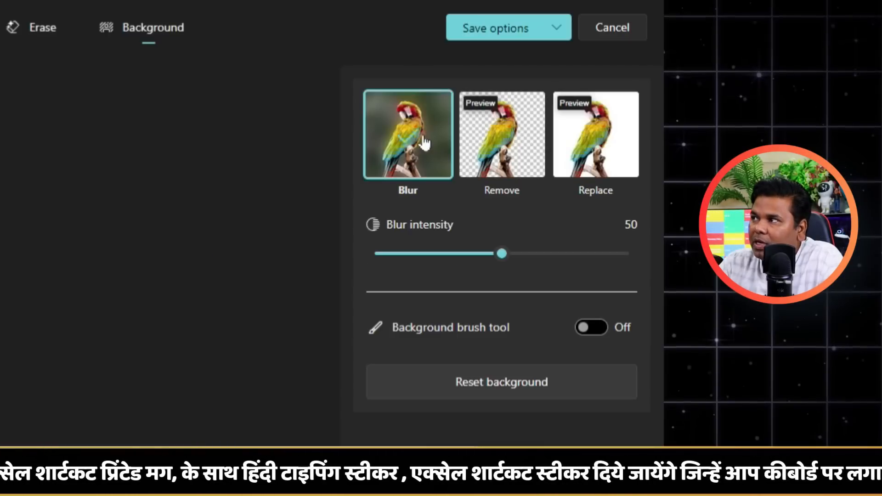
drag(497, 252, 618, 253)
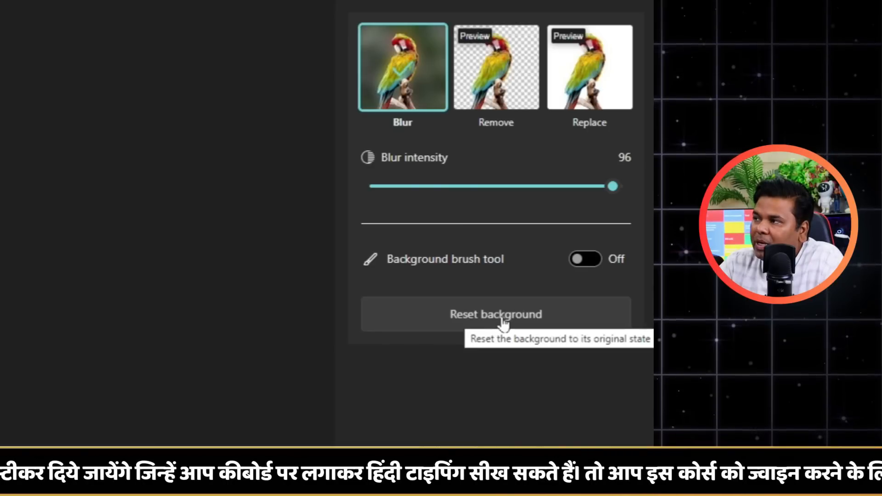
click(501, 315)
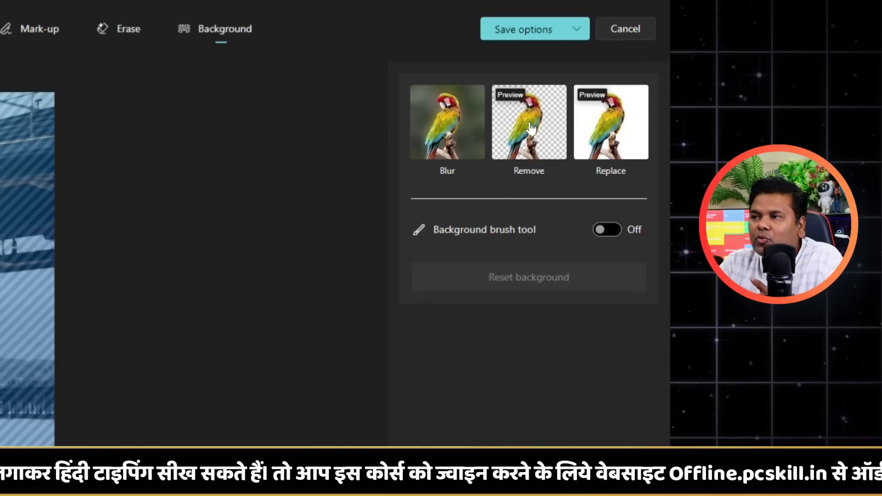
Remove the background around the man and save a copy as man-7886201_1920 in .png format in the pHOTO folder.
click(530, 129)
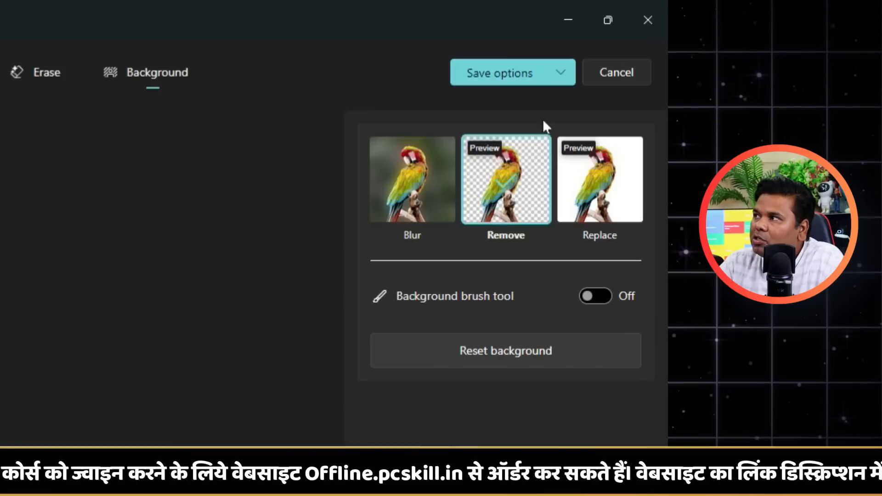
click(569, 74)
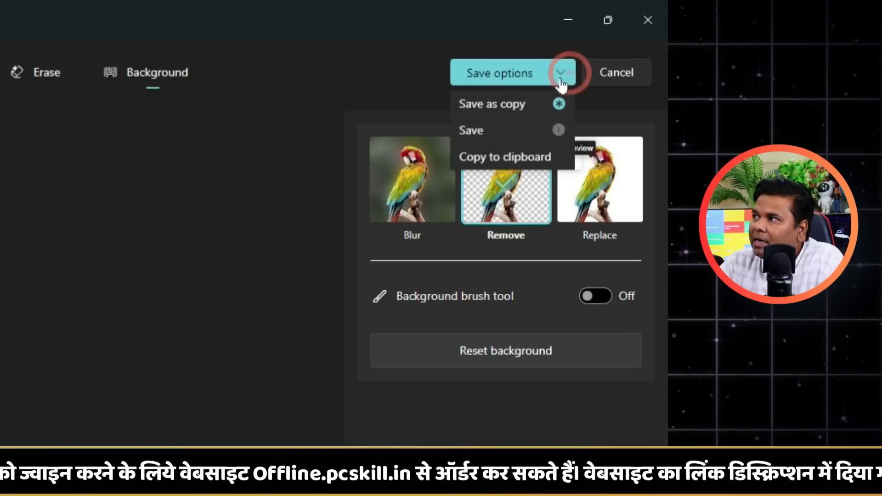
click(515, 106)
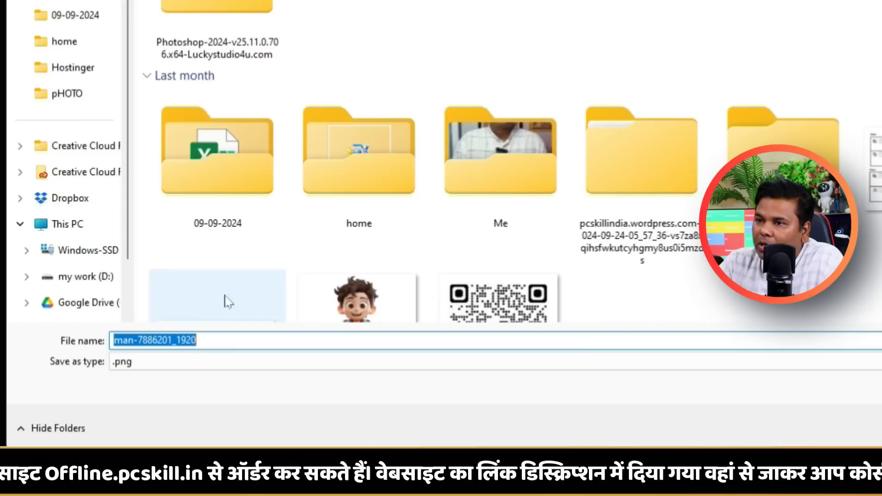
click(152, 362)
click(153, 362)
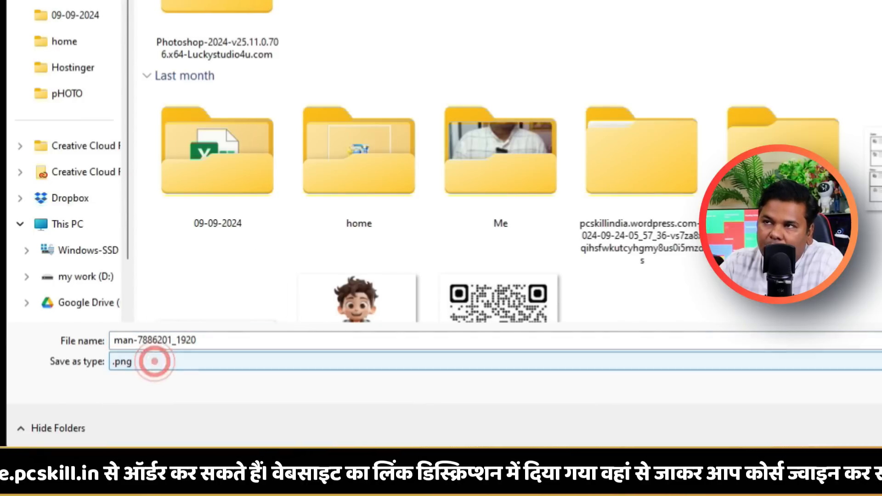
click(241, 339)
double_click(132, 79)
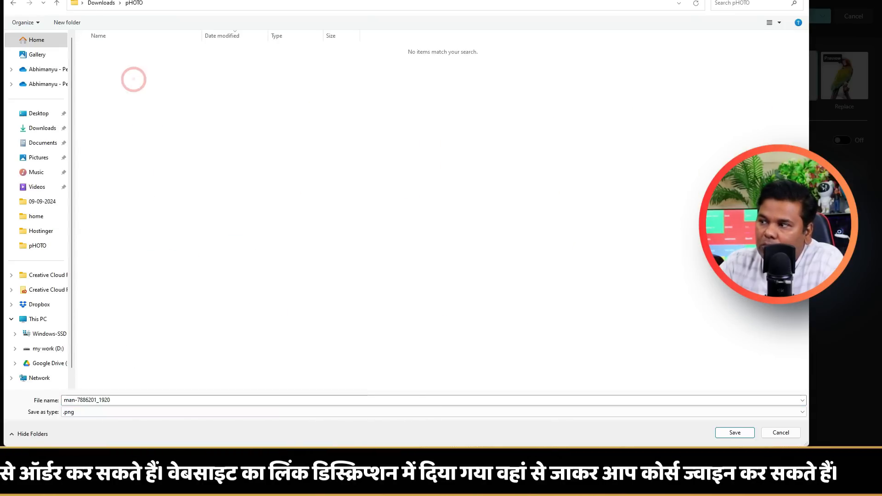
click(726, 431)
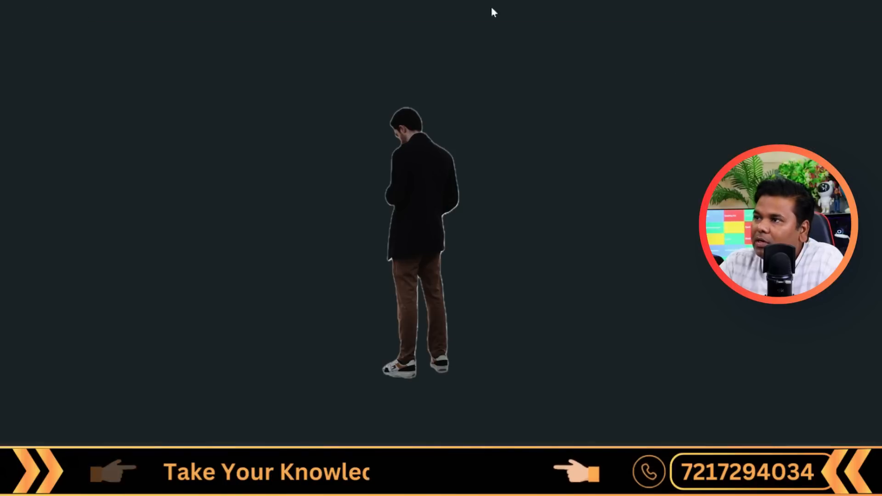